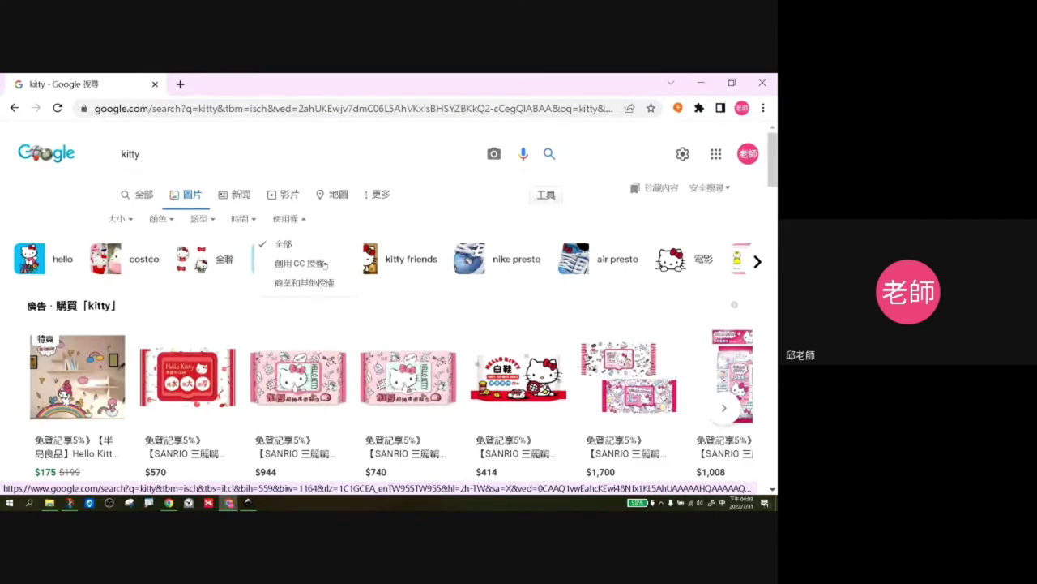
# - Filter the kitty image results to Creative Commons licences and browse the matching pictures
pyautogui.click(325, 264)
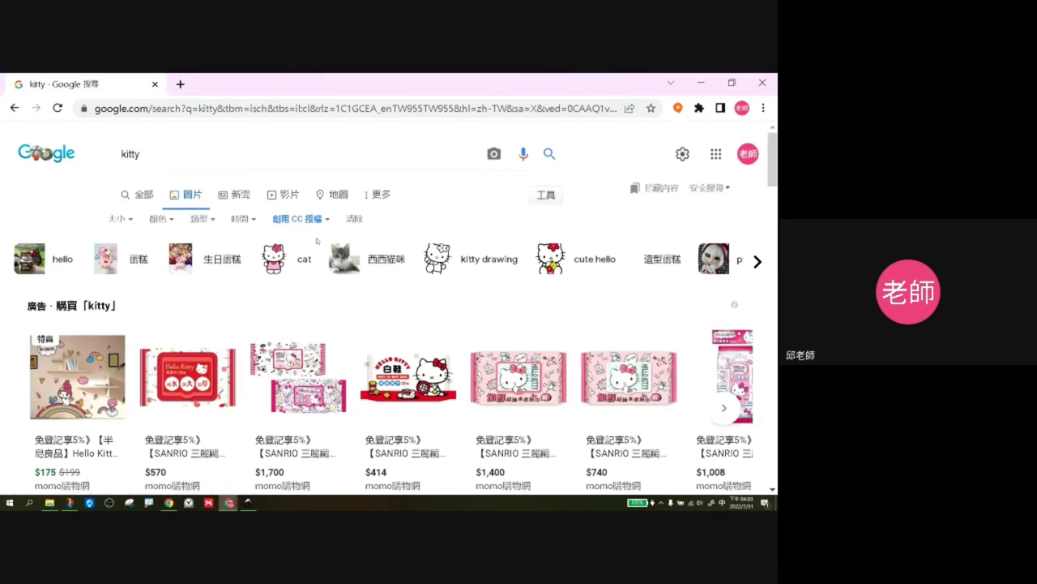
pyautogui.scroll(-5, 306, 215)
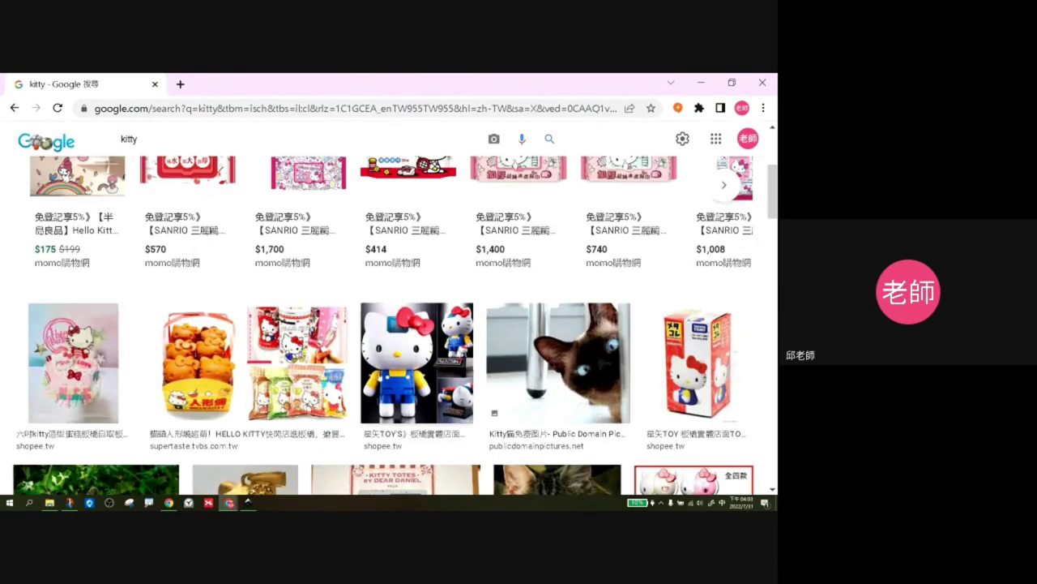
pyautogui.scroll(-3, 620, 287)
pyautogui.scroll(-10, 620, 287)
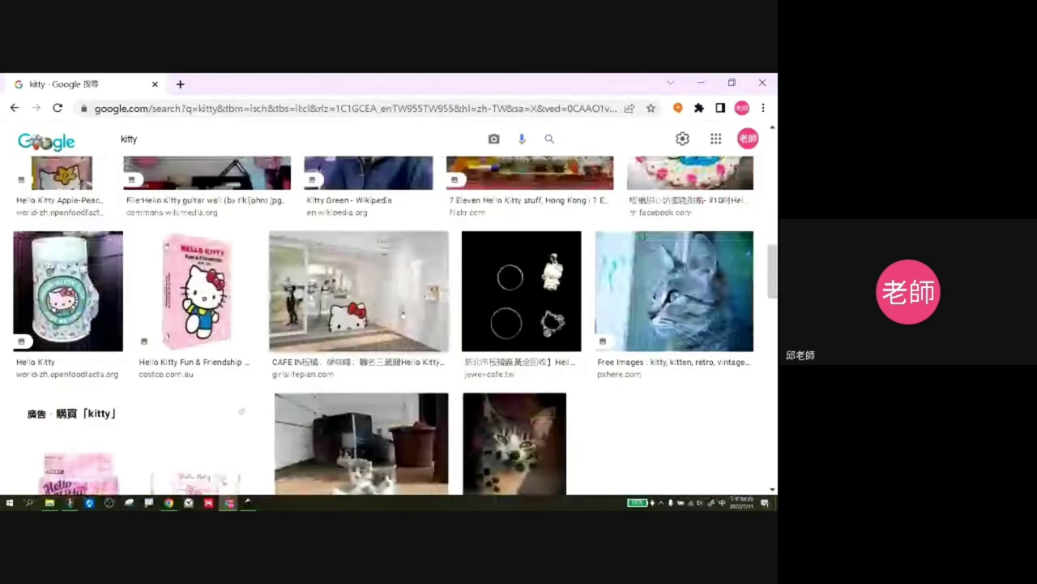
pyautogui.scroll(-4, 242, 189)
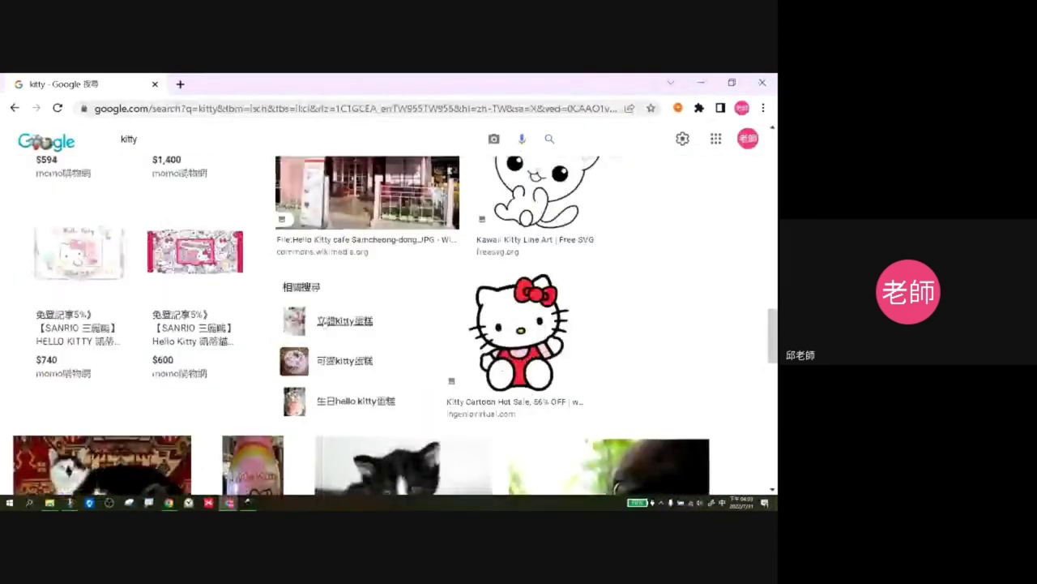
pyautogui.scroll(2, 336, 287)
pyautogui.scroll(10, 336, 288)
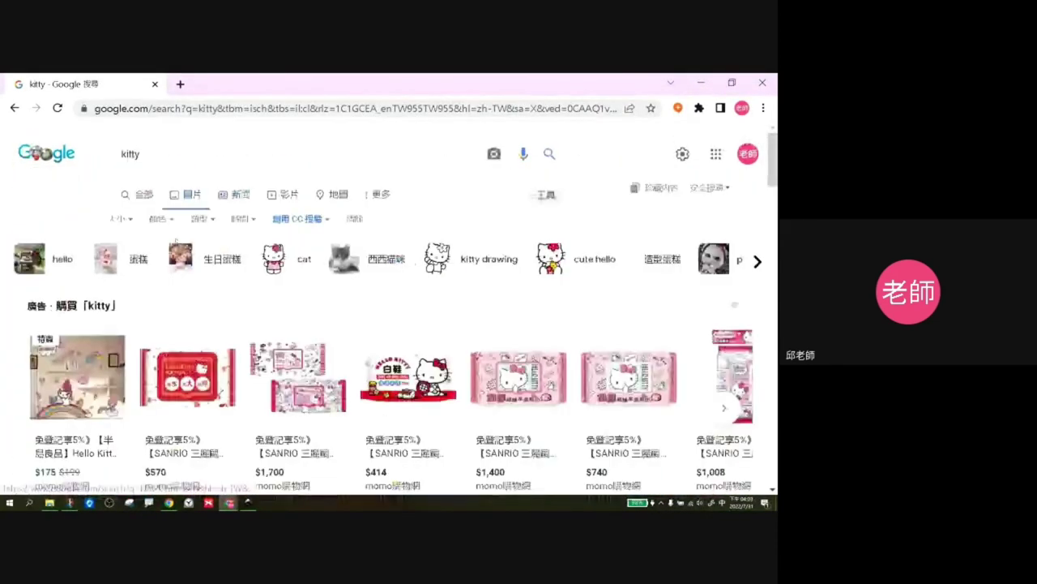
# - Switch to Inkscape, deselect the traced bird-and-figure path, and bring the whole Hello Kitty head into view
pyautogui.click(701, 83)
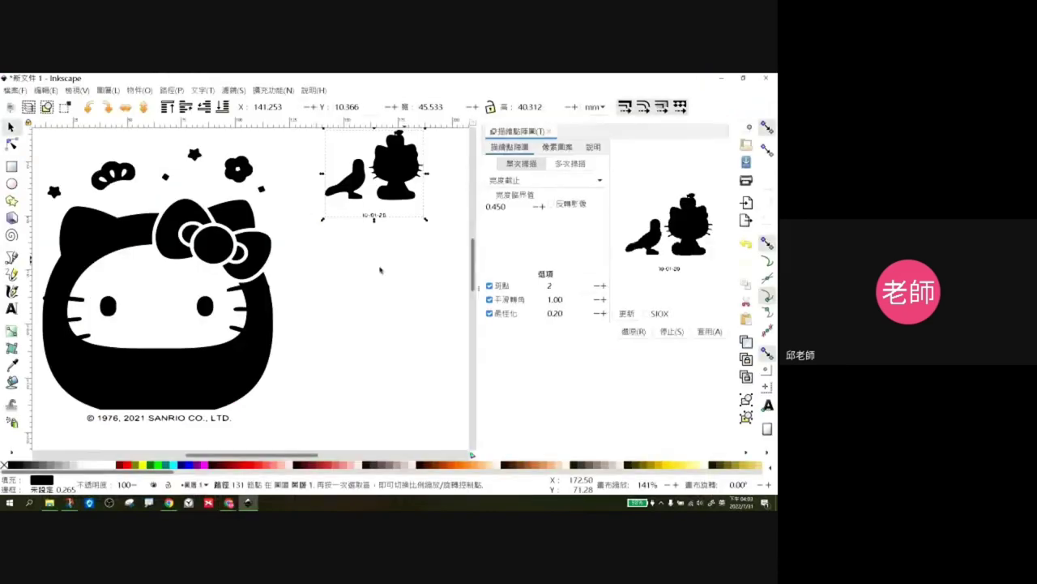
pyautogui.scroll(-2, 316, 273)
pyautogui.scroll(2, 316, 273)
pyautogui.press('ctrl')
pyautogui.scroll(-2, 313, 271)
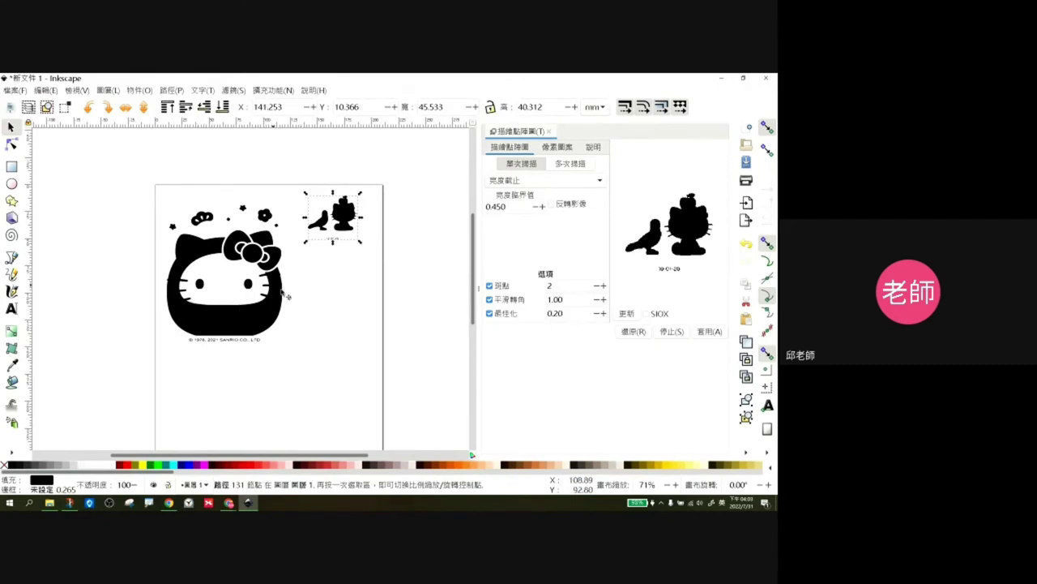
pyautogui.scroll(1, 315, 297)
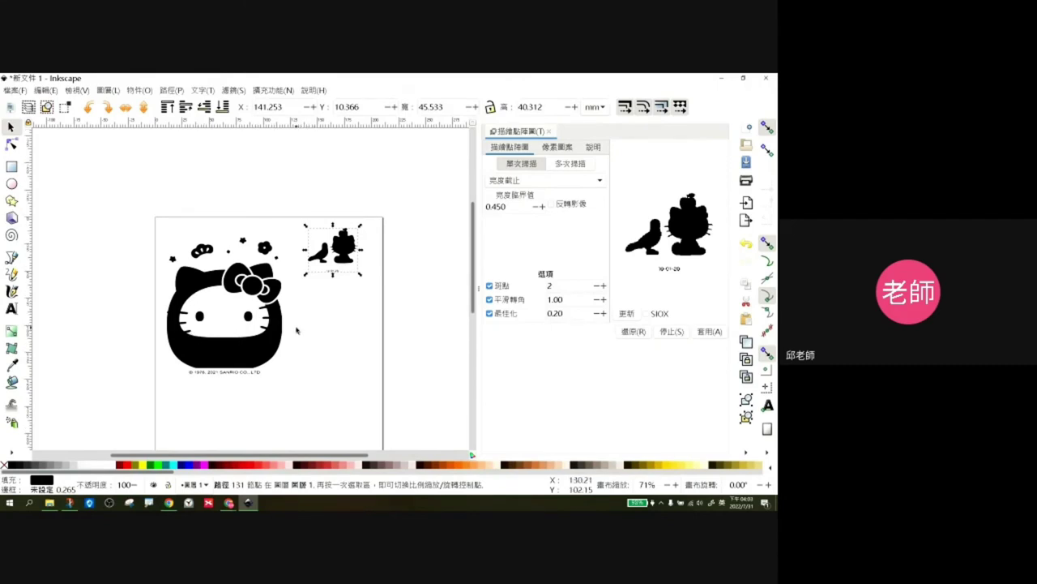
pyautogui.press('ctrl')
pyautogui.scroll(4, 293, 330)
pyautogui.scroll(-2, 279, 332)
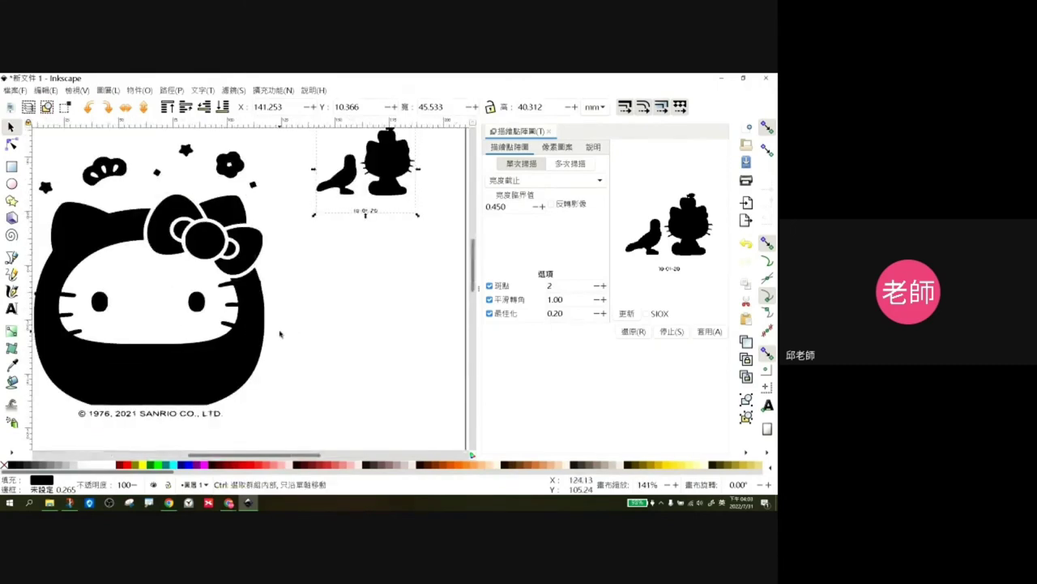
pyautogui.click(203, 425)
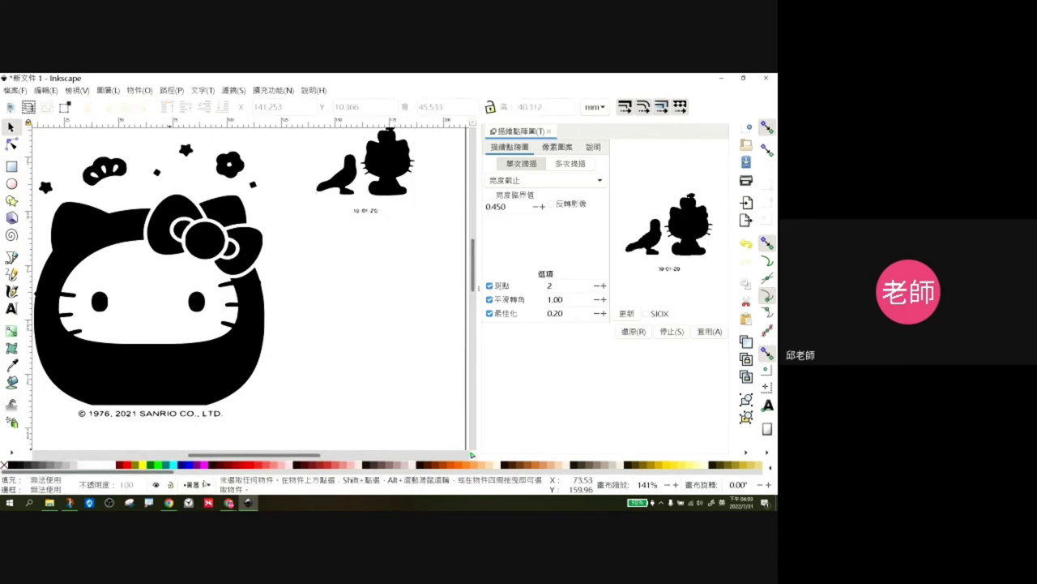
pyautogui.moveTo(211, 455); pyautogui.dragTo(187, 457)
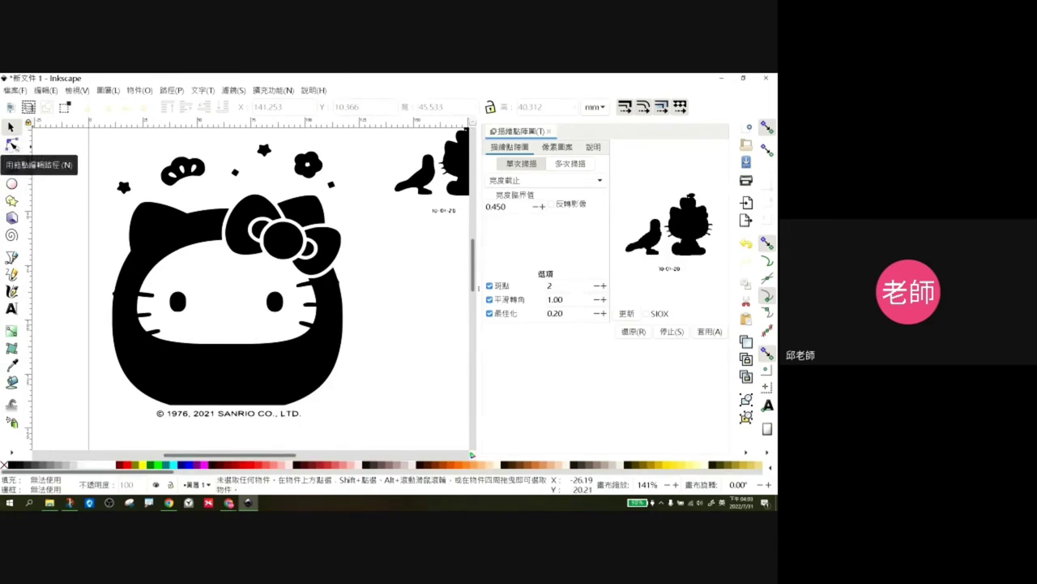
# - Delete all path nodes of the SANRIO copyright line beneath the Hello Kitty head with the Node tool
pyautogui.click(12, 144)
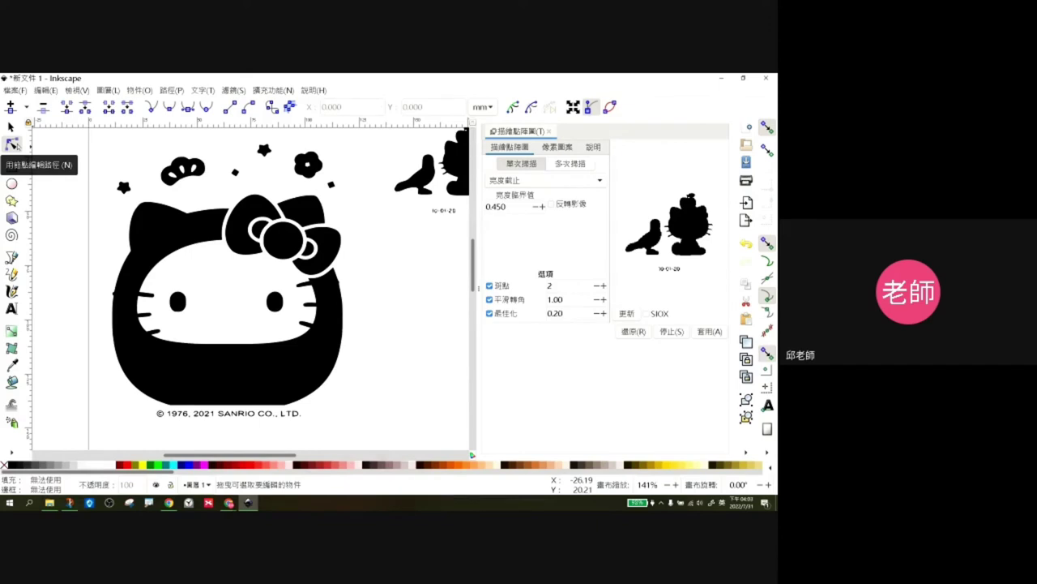
pyautogui.click(218, 374)
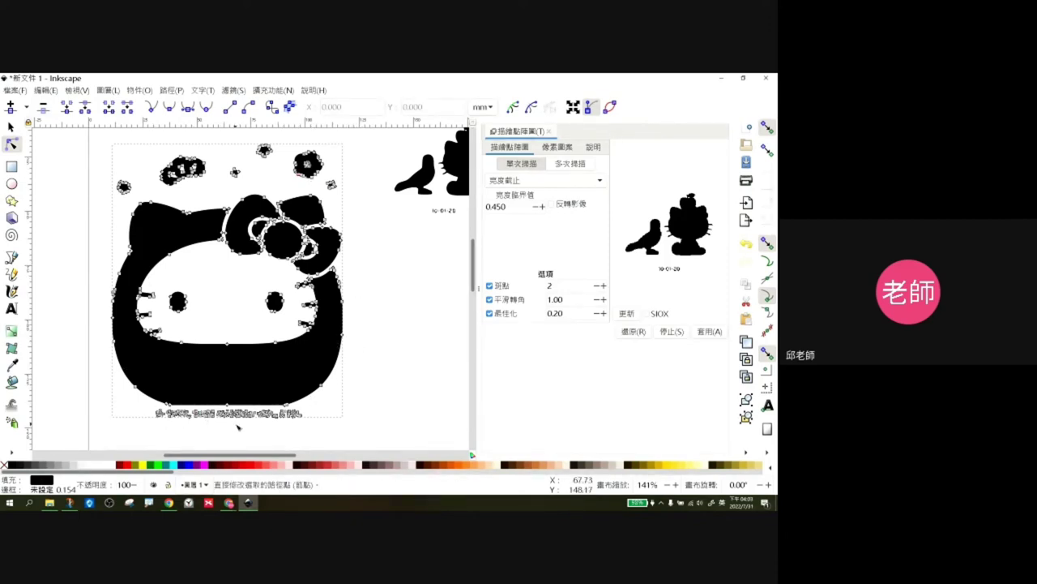
pyautogui.scroll(5, 235, 423)
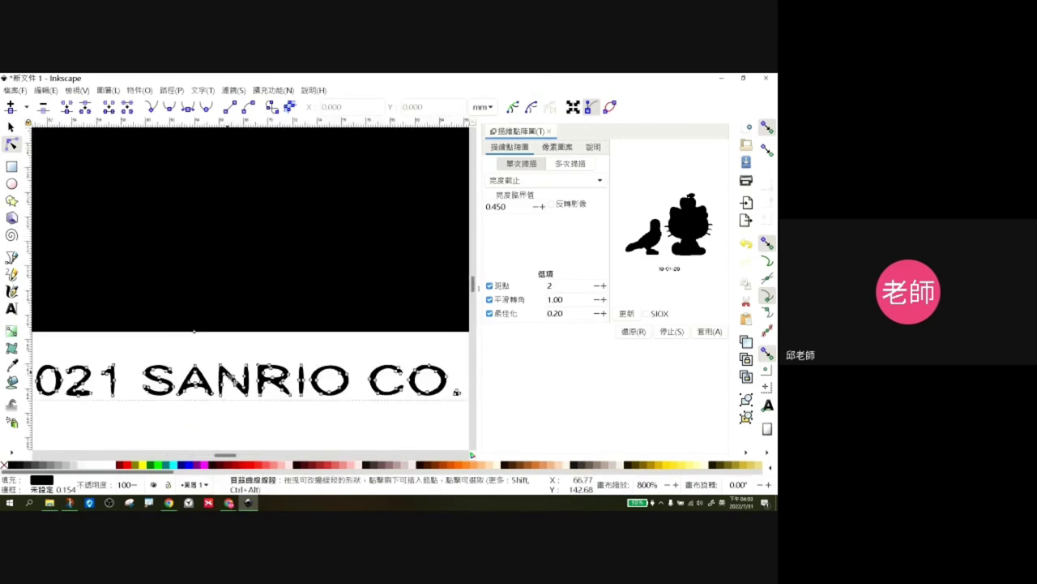
pyautogui.scroll(-3, 234, 378)
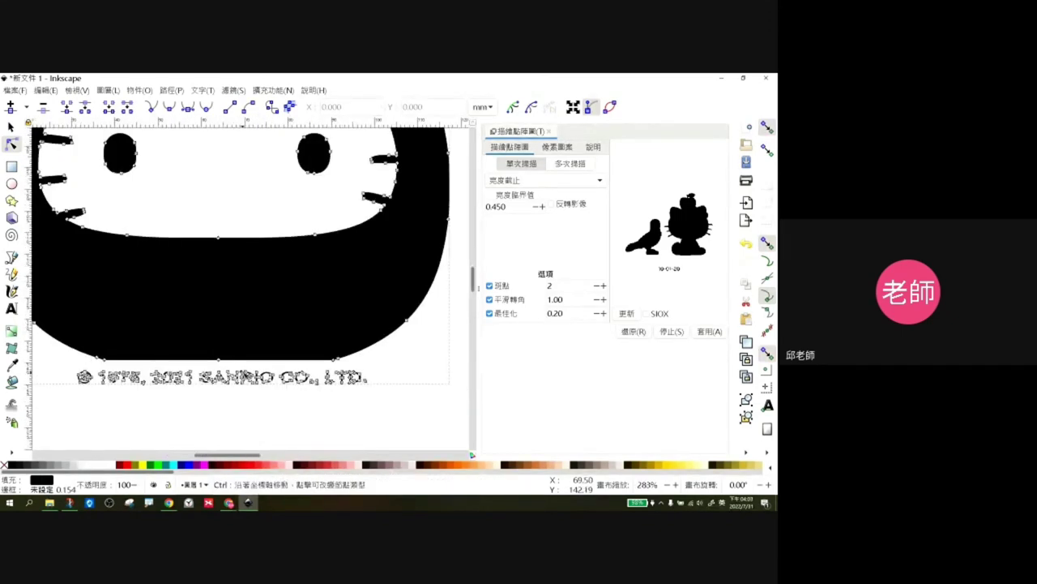
pyautogui.scroll(-1, 248, 373)
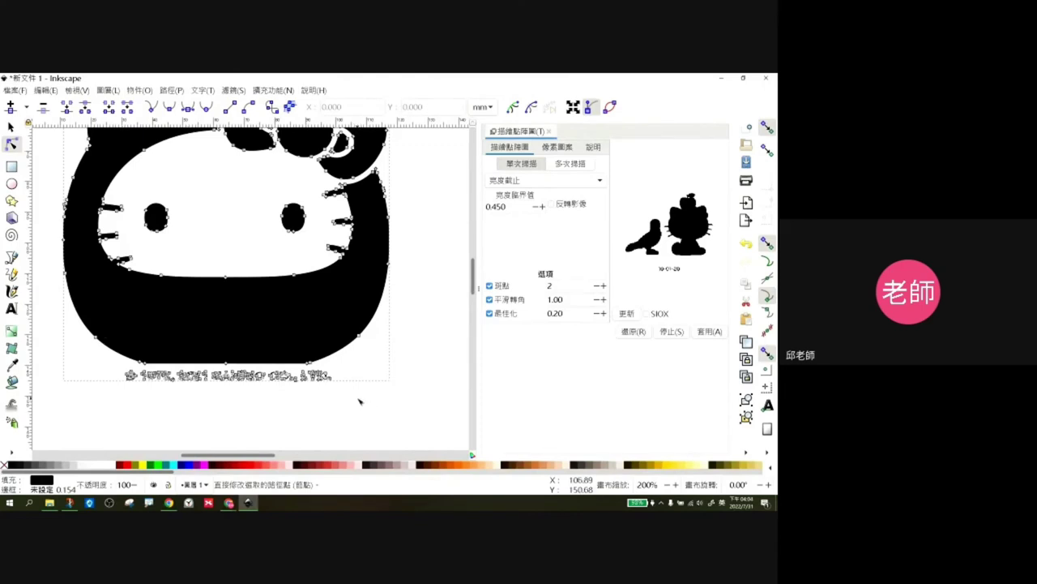
pyautogui.moveTo(358, 398); pyautogui.dragTo(120, 369)
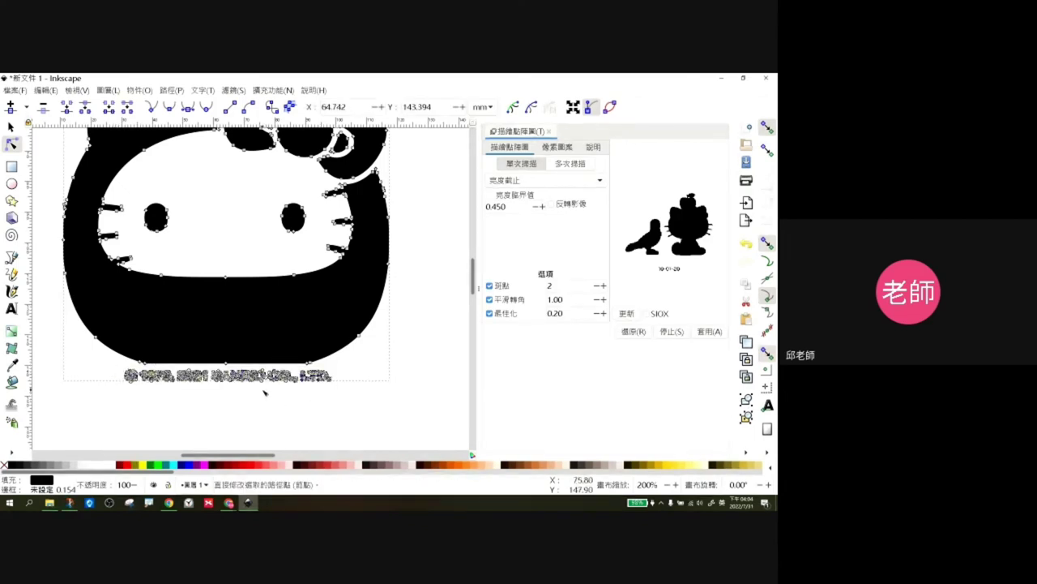
pyautogui.press('Delete')
pyautogui.press('Escape')
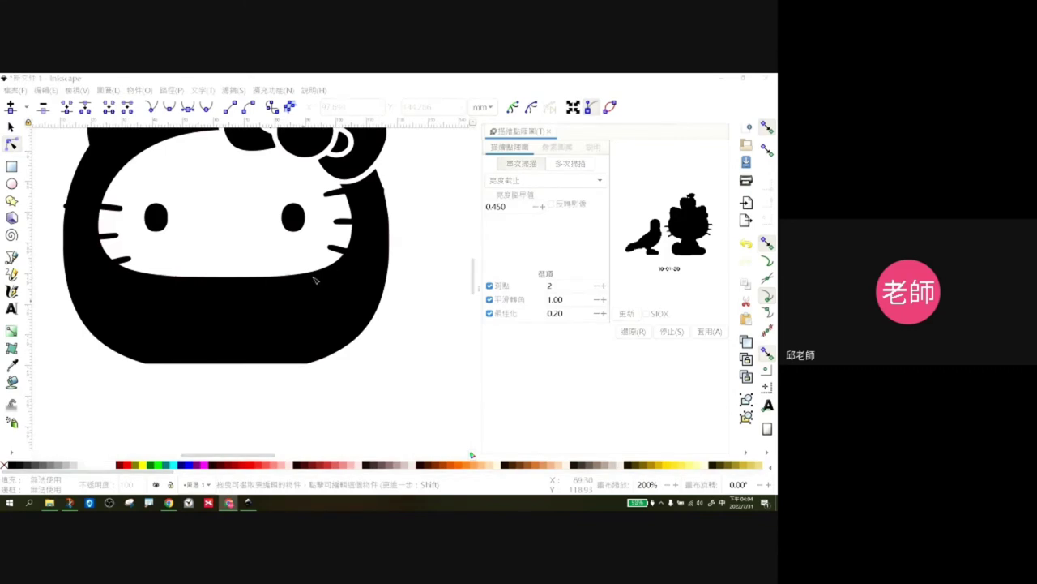
# - Select all nodes of the Hello Kitty path and simplify the path
pyautogui.scroll(-2, 239, 264)
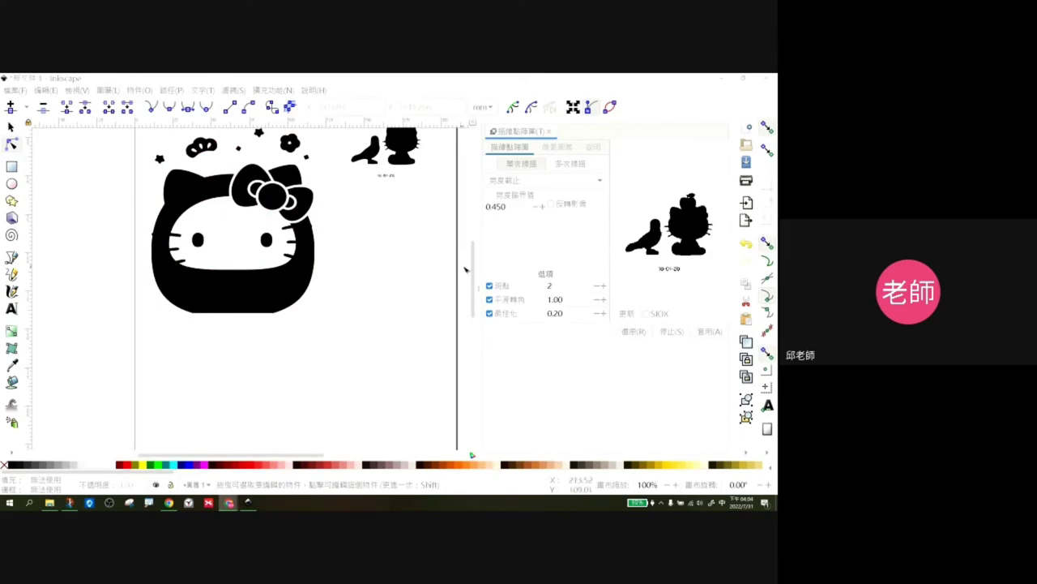
pyautogui.scroll(2, 466, 269)
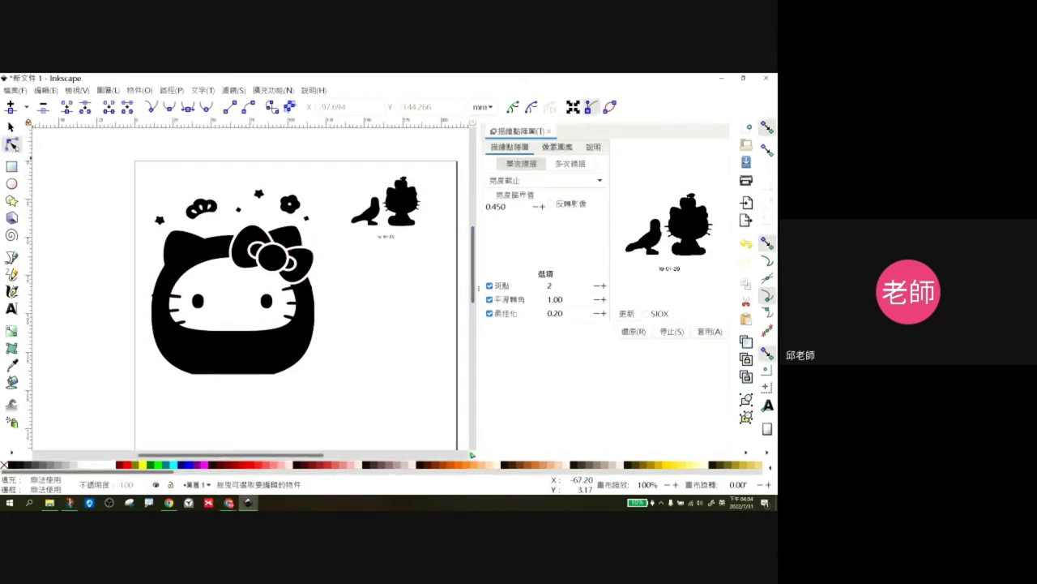
pyautogui.click(244, 237)
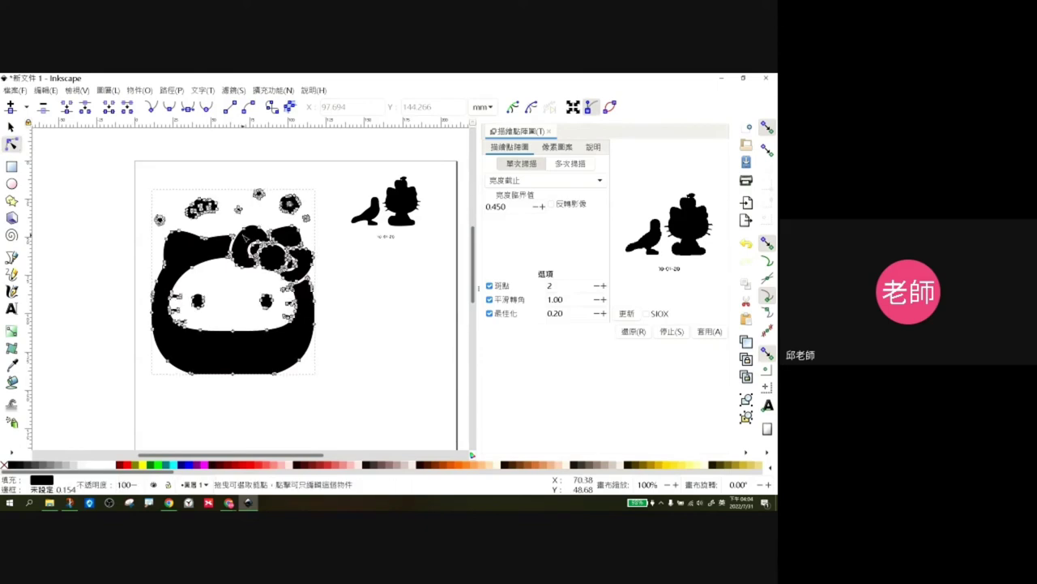
pyautogui.scroll(2, 253, 235)
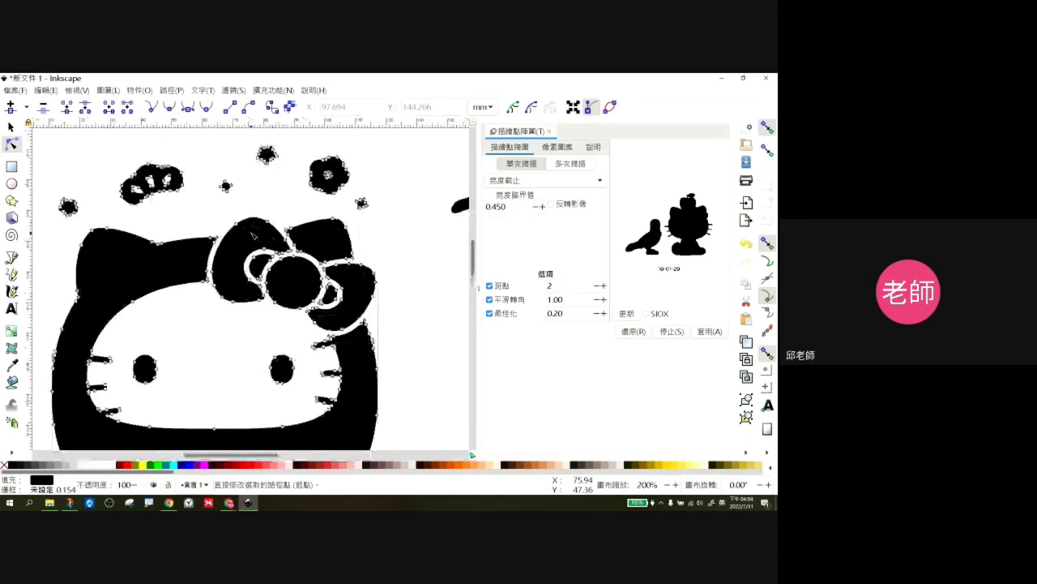
pyautogui.scroll(1, 253, 235)
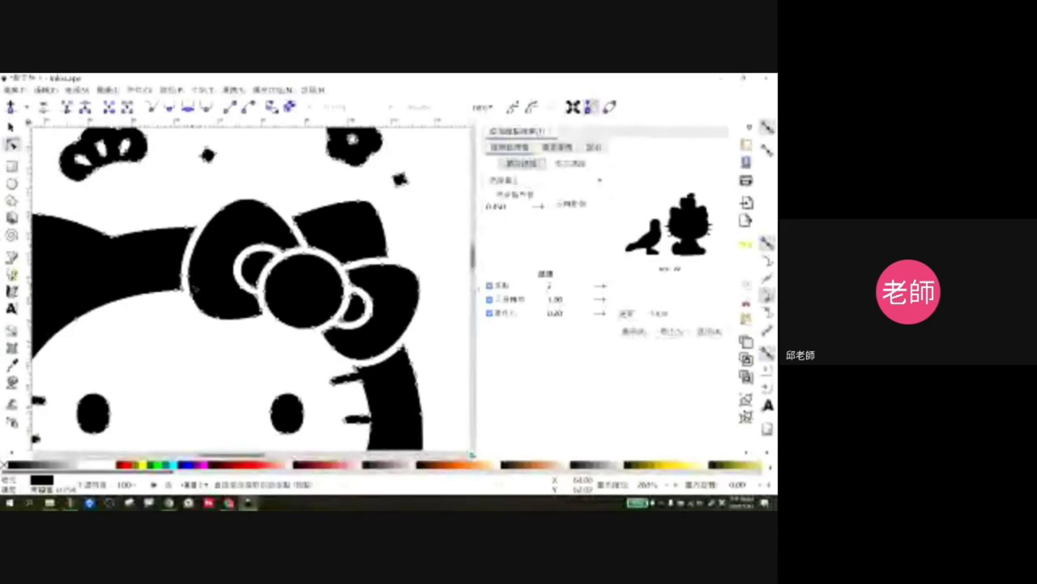
pyautogui.scroll(-1, 247, 289)
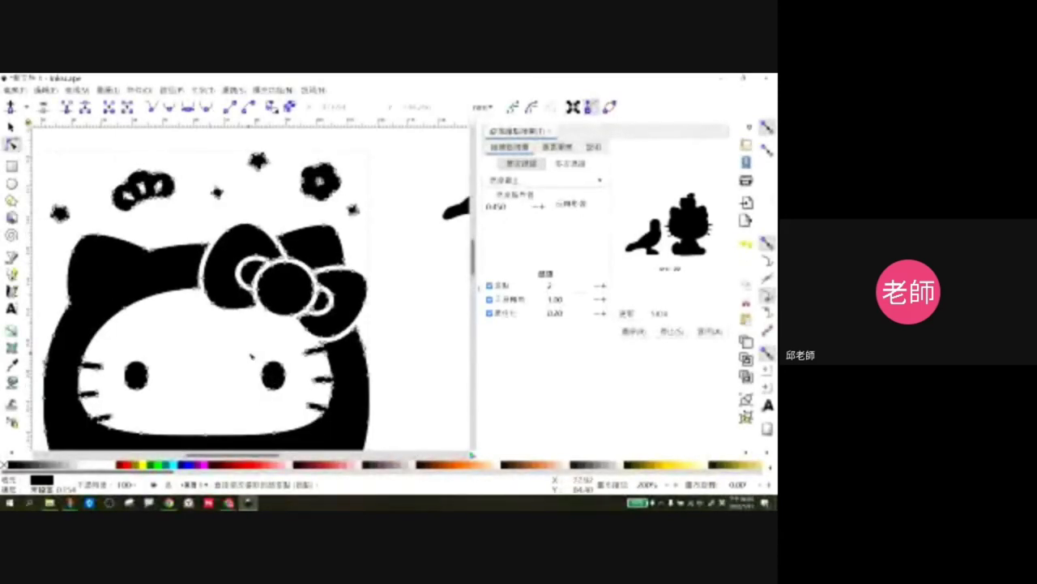
pyautogui.hotkey('ctrl', 'a')
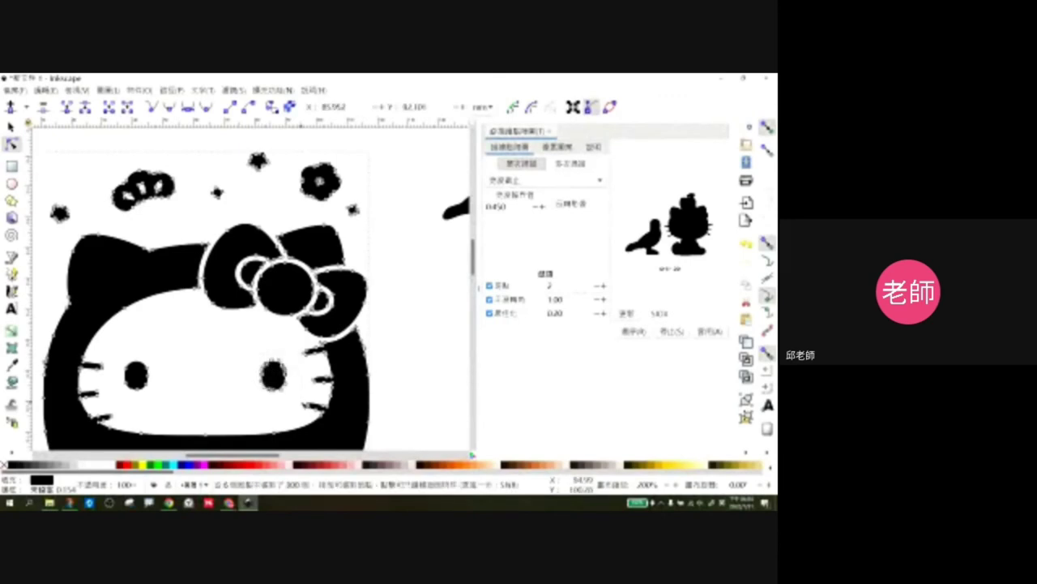
pyautogui.hotkey('ctrl', 'l')
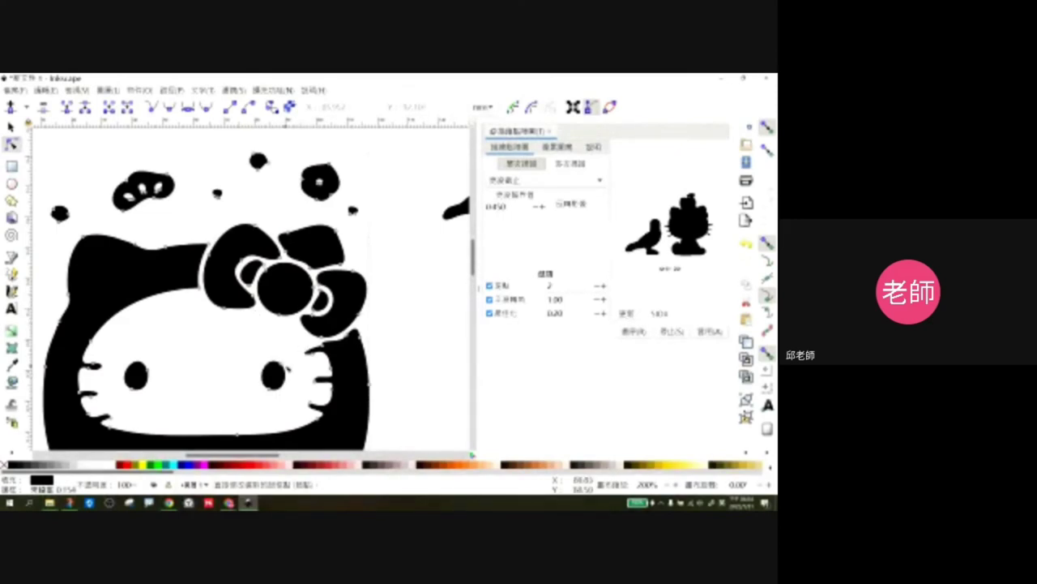
# - Move the upper node of the right-hand eye upward to about X 83.217, Y 82.181 mm, enlarging the eye
pyautogui.moveTo(275, 371); pyautogui.dragTo(265, 346)
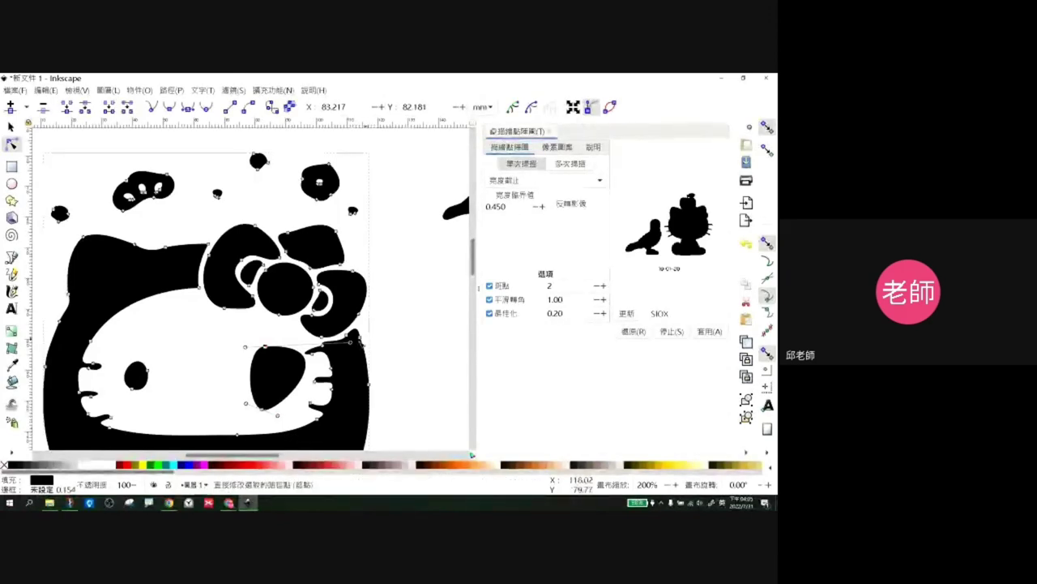
pyautogui.press('Escape')
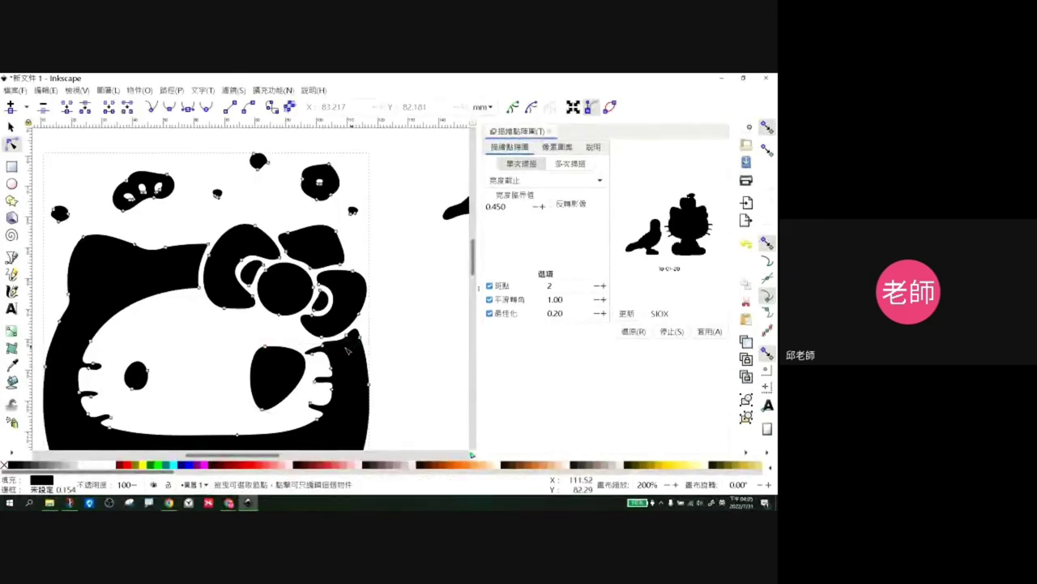
pyautogui.click(266, 349)
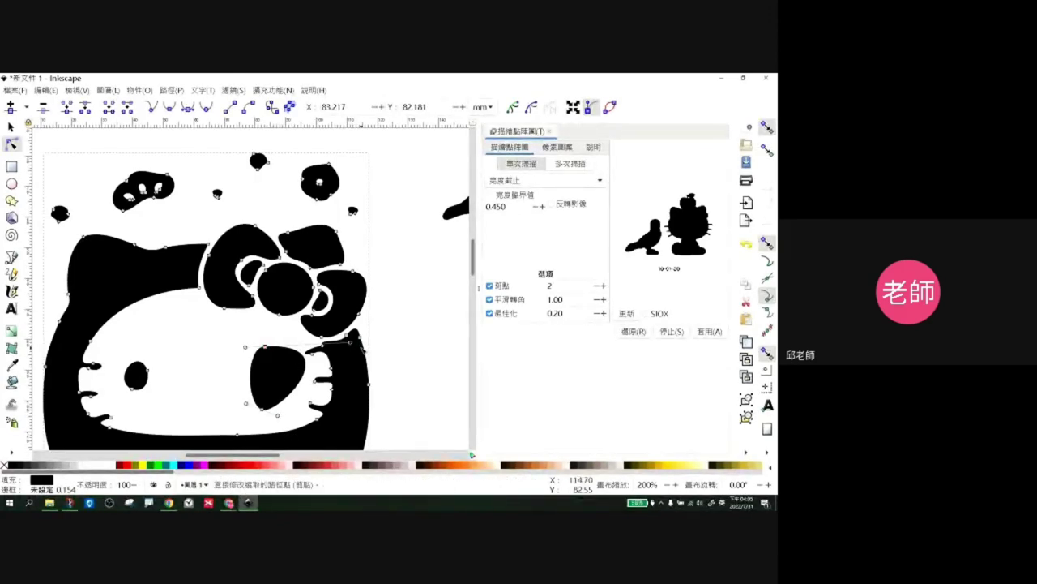
# - Adjust the curve handles of the enlarged eye's upper and lower nodes to make the eye rounder
pyautogui.moveTo(351, 344); pyautogui.dragTo(322, 358)
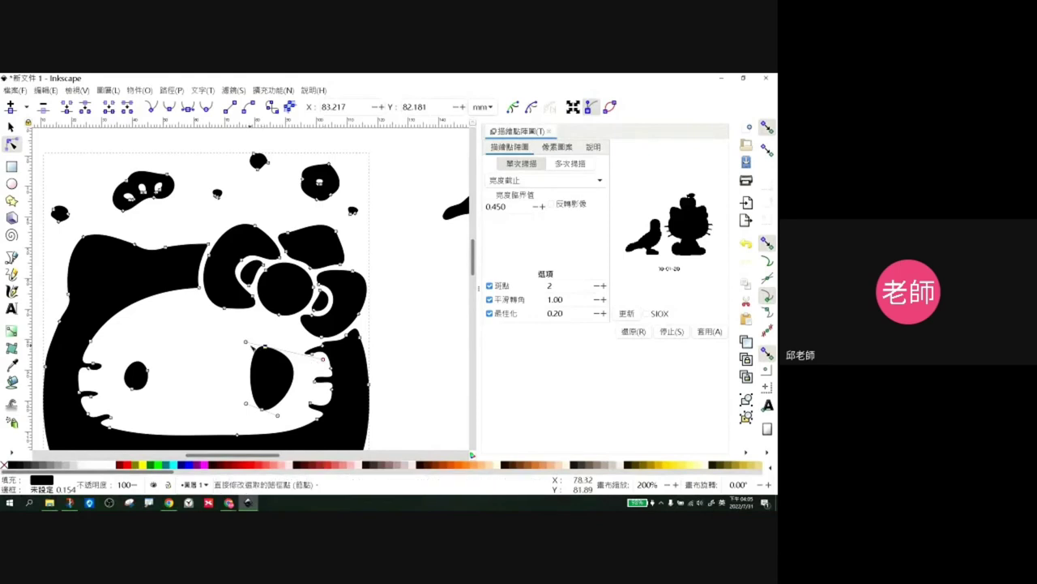
pyautogui.moveTo(246, 341); pyautogui.dragTo(219, 352)
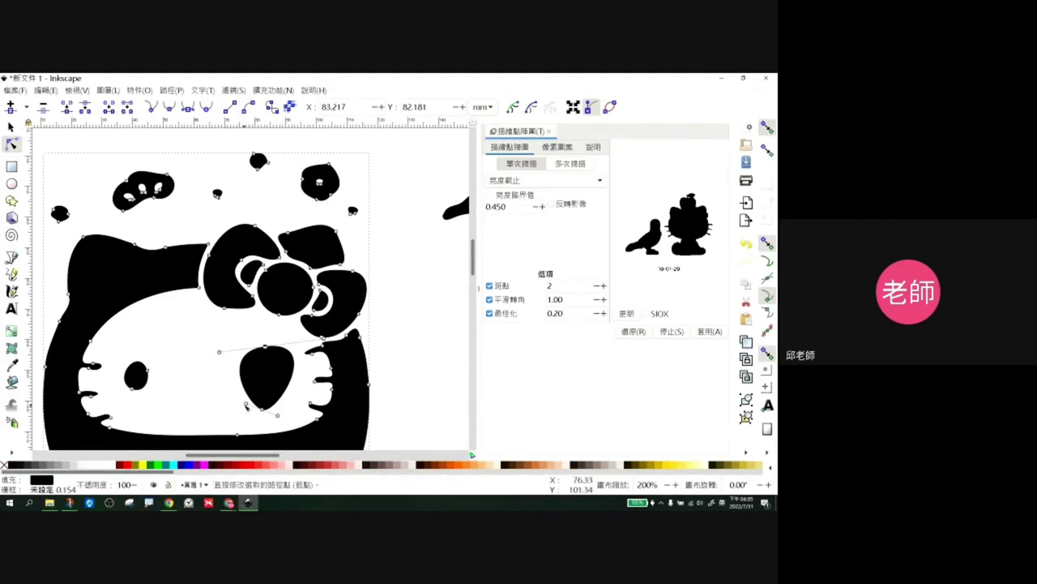
pyautogui.moveTo(246, 404); pyautogui.dragTo(282, 412)
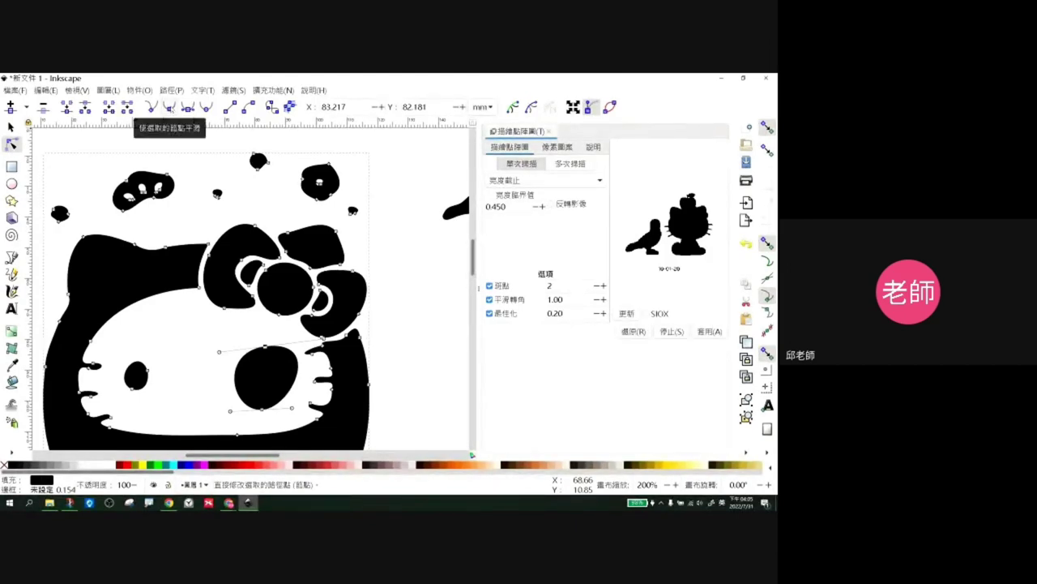
pyautogui.moveTo(256, 340); pyautogui.dragTo(295, 433)
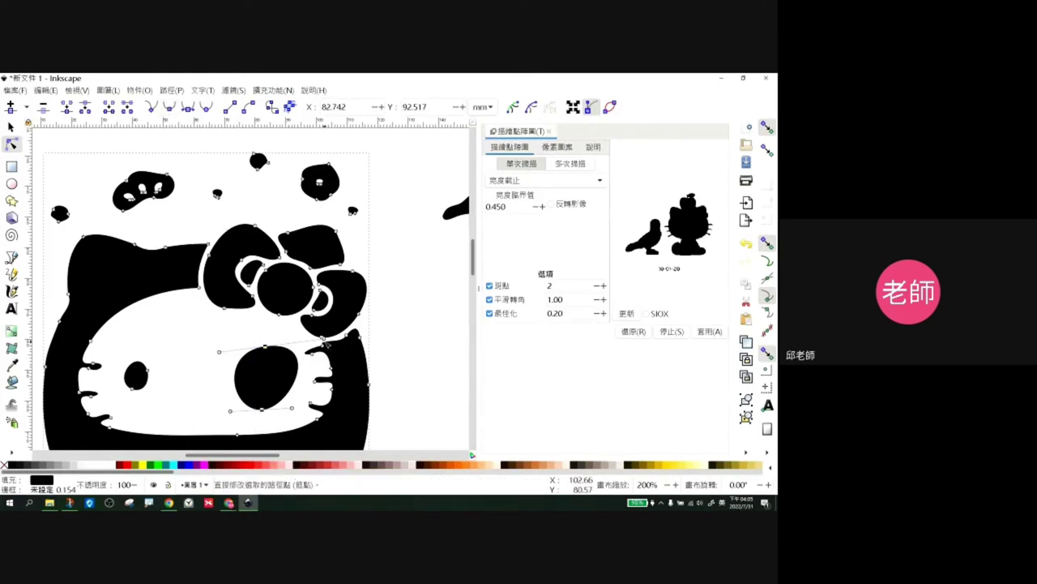
pyautogui.moveTo(324, 339); pyautogui.dragTo(323, 349)
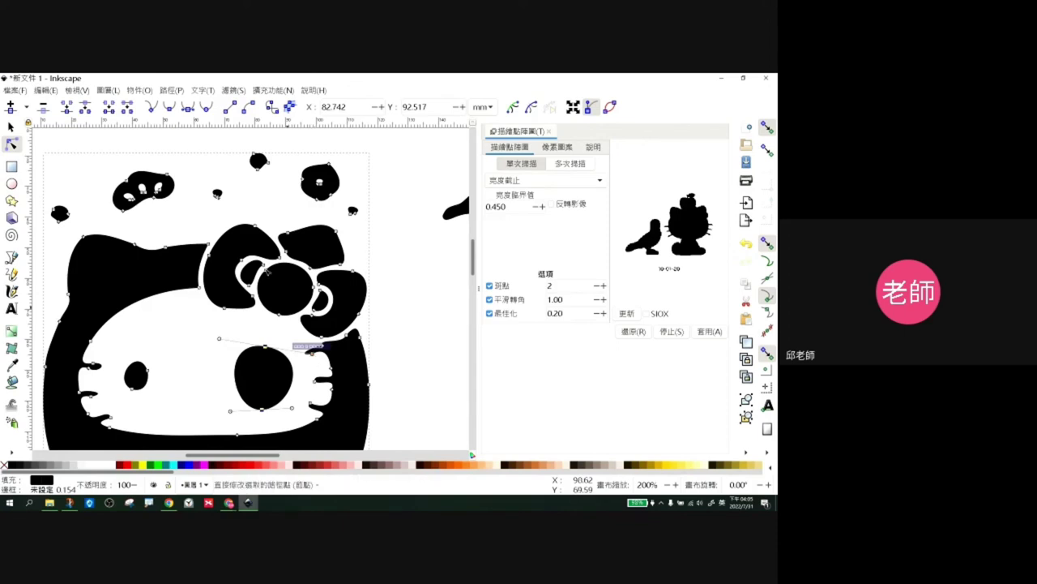
pyautogui.click(263, 347)
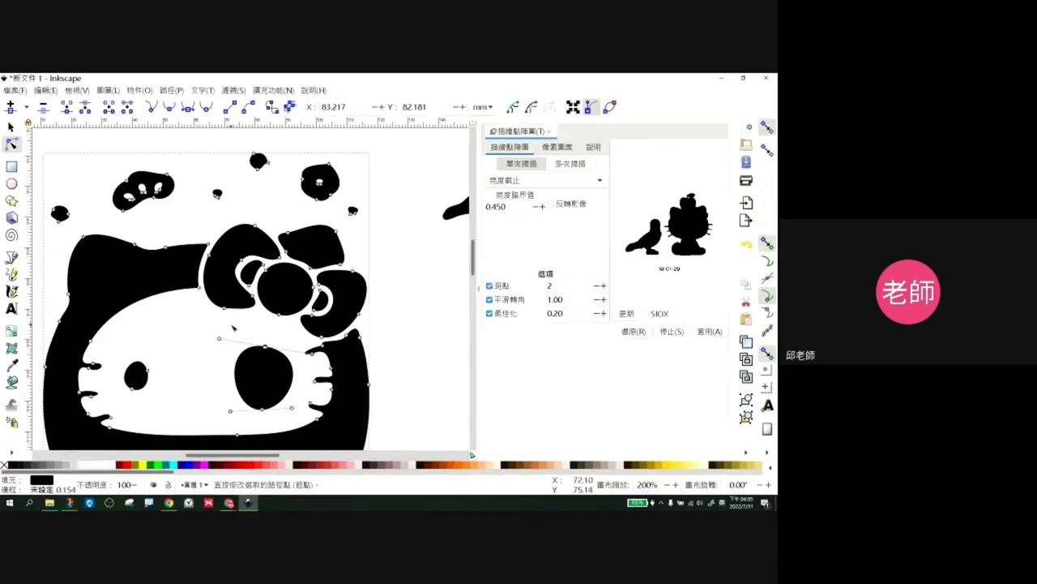
# - Try making the two nodes of the enlarged right-hand eye auto-smooth, and undo the changes to the eye
pyautogui.moveTo(231, 325); pyautogui.dragTo(282, 430)
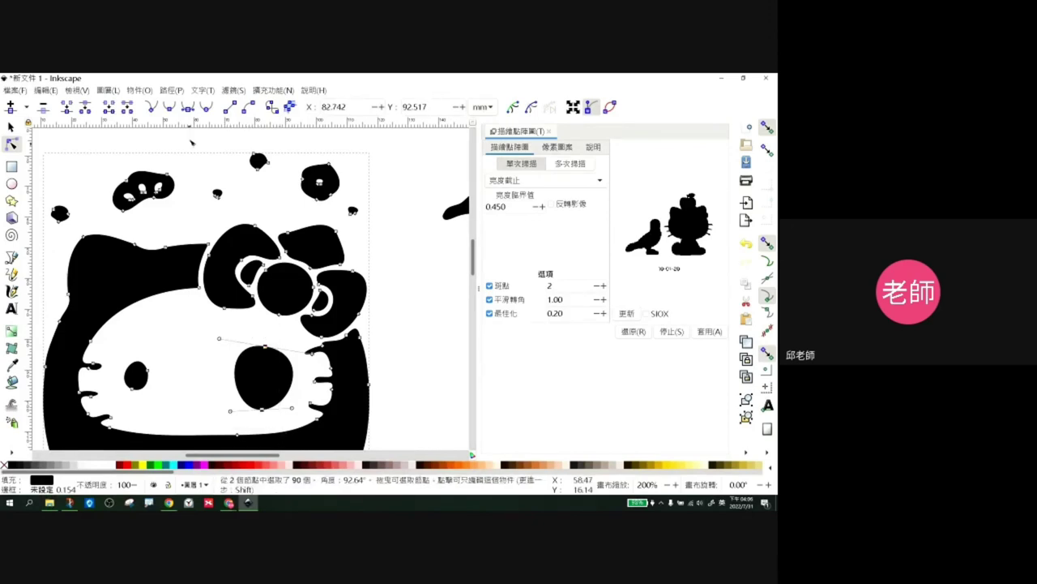
pyautogui.click(207, 111)
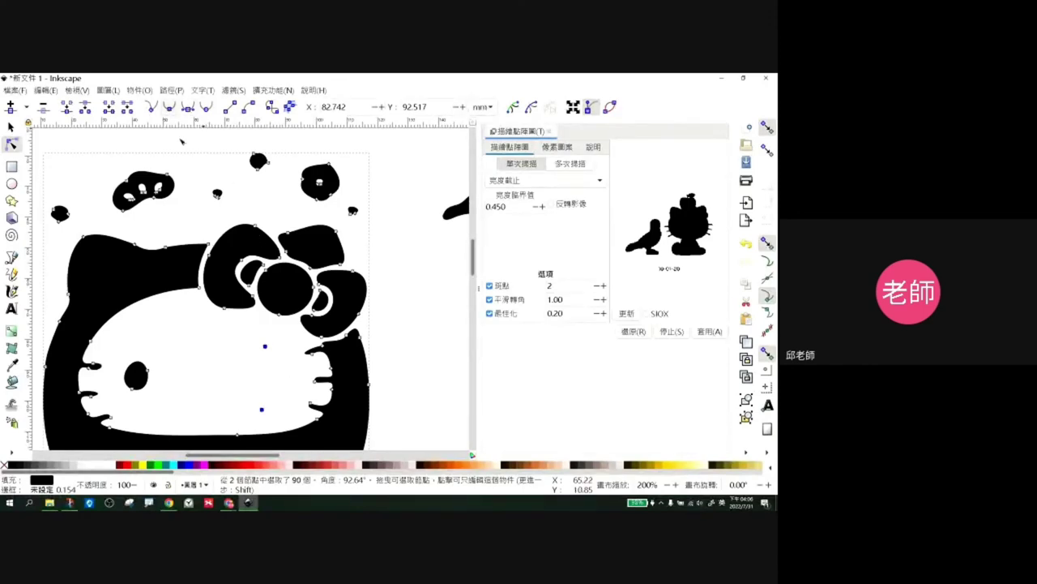
pyautogui.moveTo(261, 409); pyautogui.dragTo(261, 404)
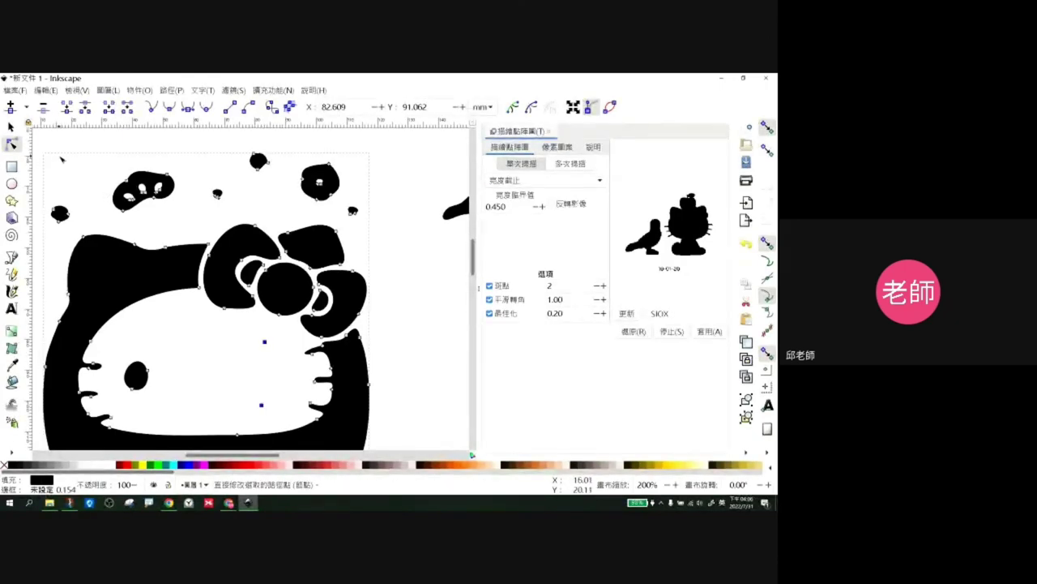
pyautogui.hotkey('ctrl', 'z')
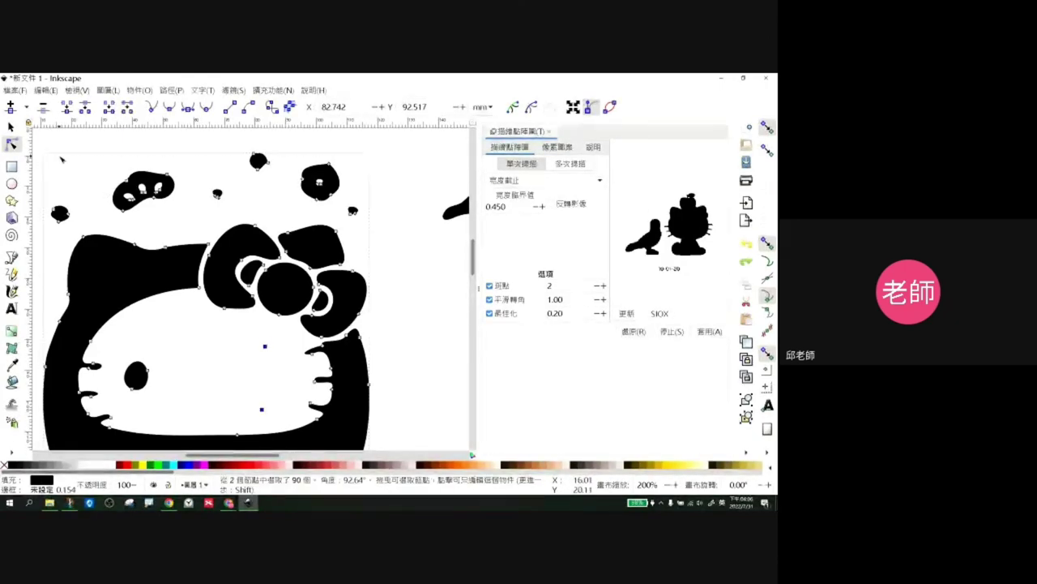
pyautogui.hotkey('ctrl', 'z')
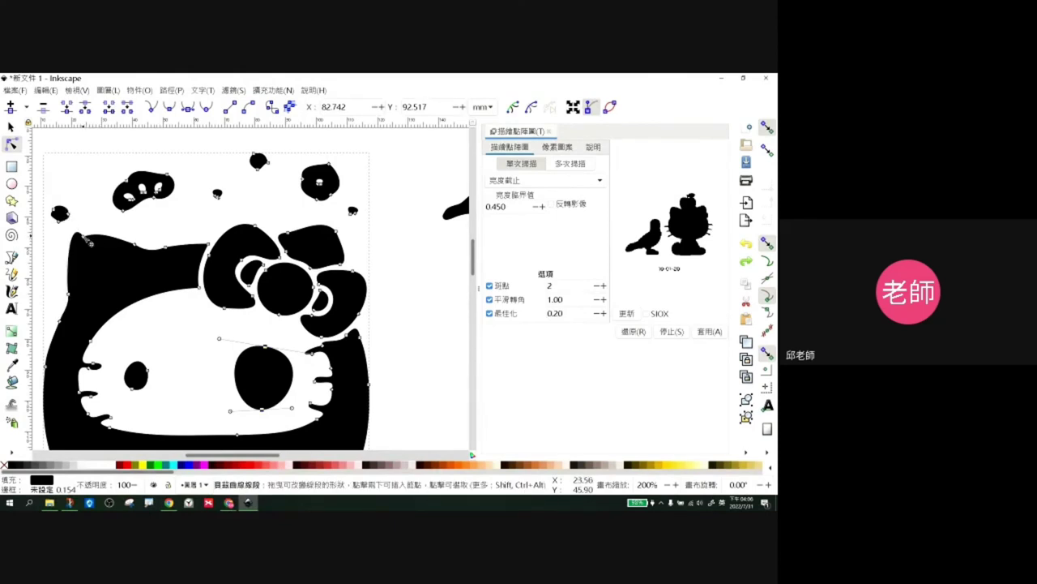
# - Bend the head outline between the left-hand ear and the bow, and make the node beside the ear smooth
pyautogui.moveTo(87, 240)
pyautogui.mouseDown()
pyautogui.moveTo(99, 230)
pyautogui.moveTo(96, 241)
pyautogui.mouseUp()
pyautogui.scroll(3, 136, 243)
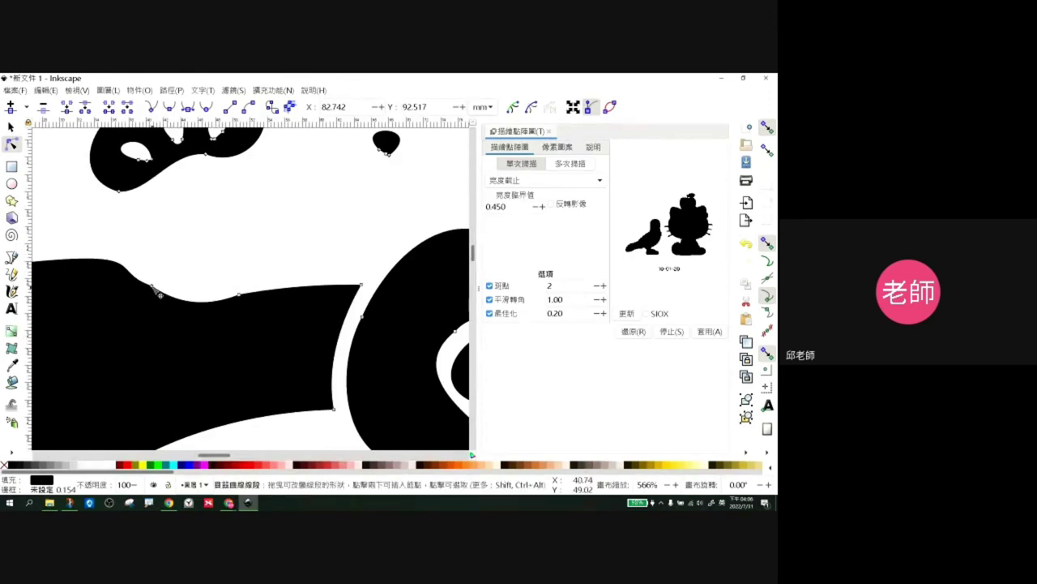
pyautogui.moveTo(158, 290); pyautogui.dragTo(159, 291)
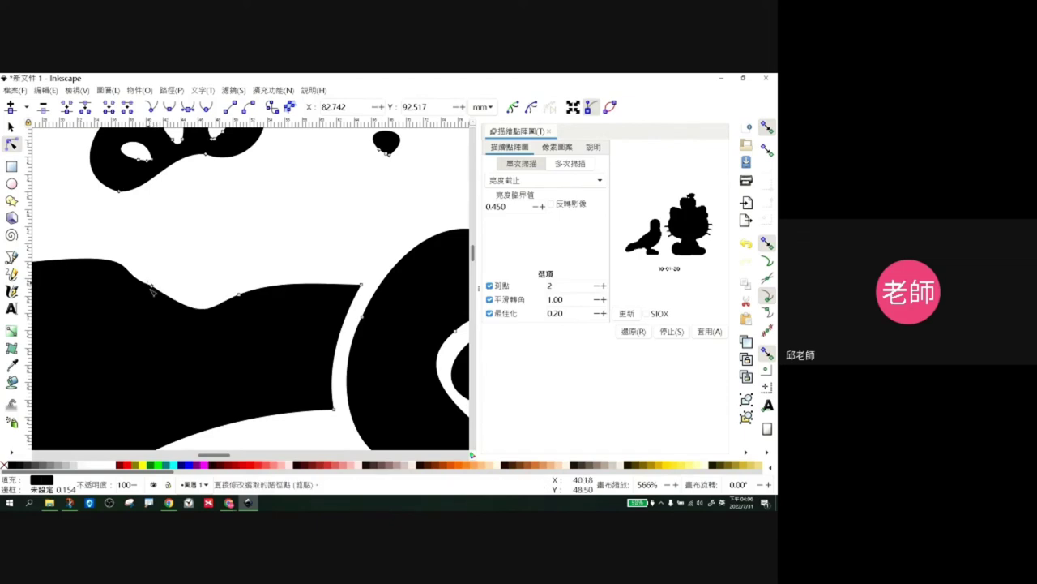
pyautogui.click(155, 288)
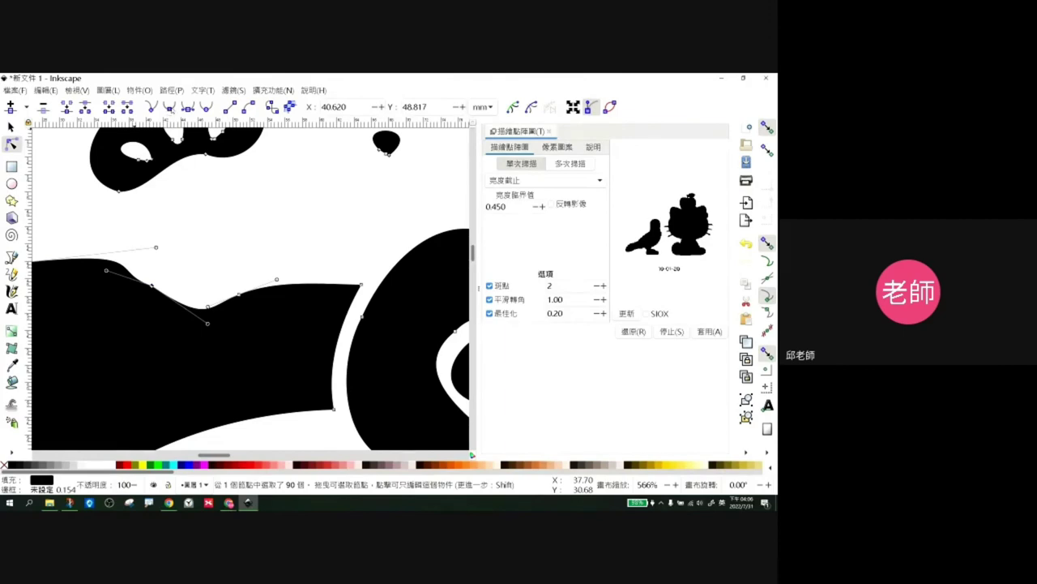
pyautogui.click(169, 108)
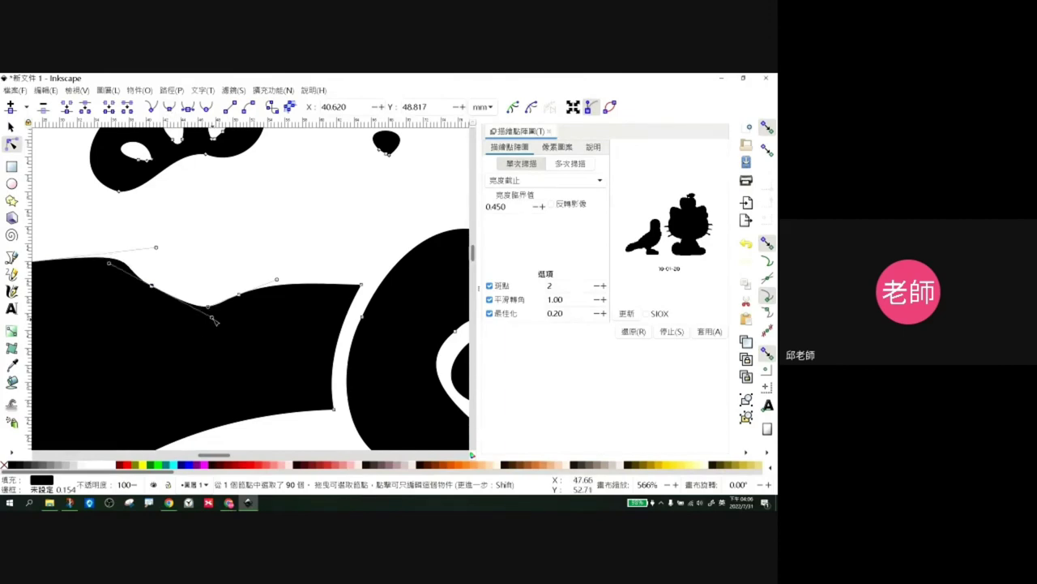
pyautogui.press('Escape')
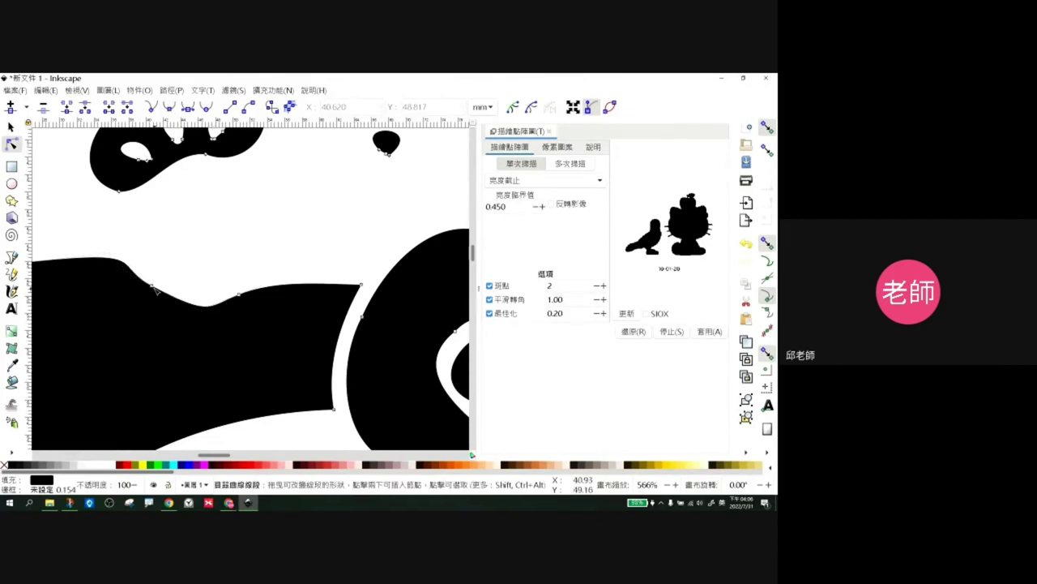
# - Make the two outline nodes between the left-hand ear and the bow symmetric, level a handle, and convert both nodes to auto-smooth
pyautogui.click(156, 290)
pyautogui.moveTo(157, 290); pyautogui.dragTo(195, 295)
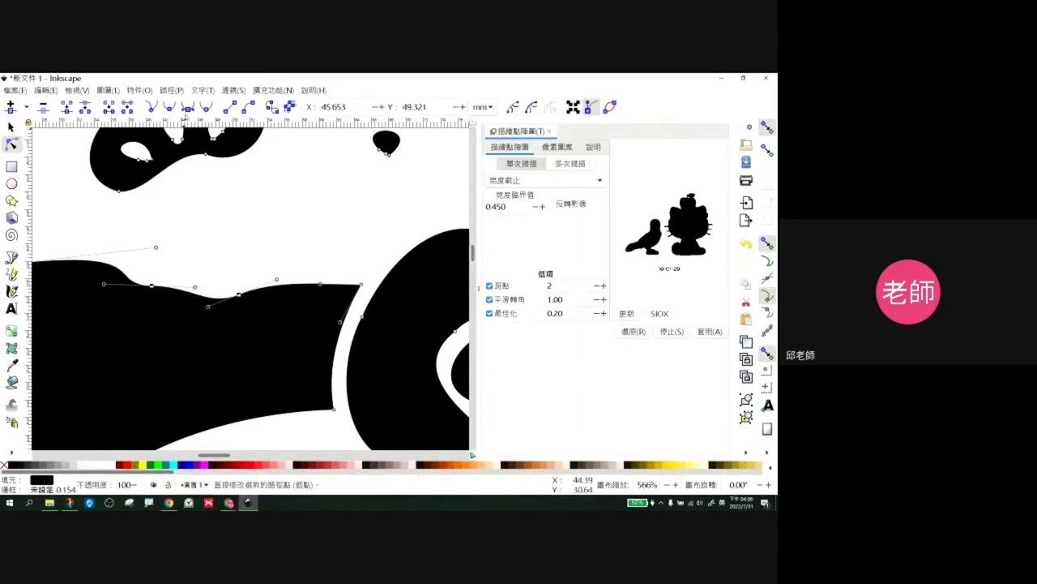
pyautogui.click(192, 115)
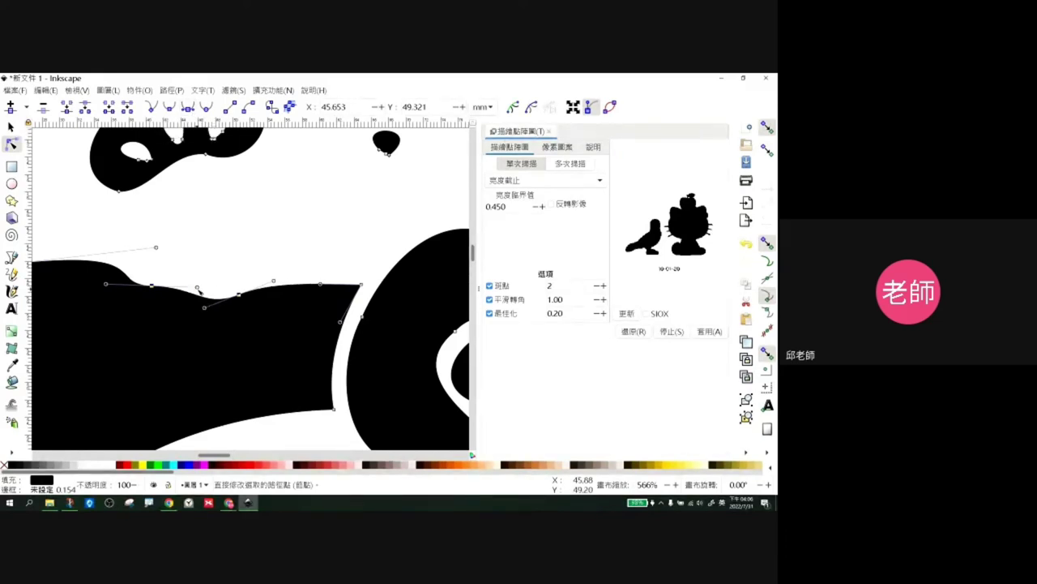
pyautogui.moveTo(199, 289); pyautogui.dragTo(197, 285)
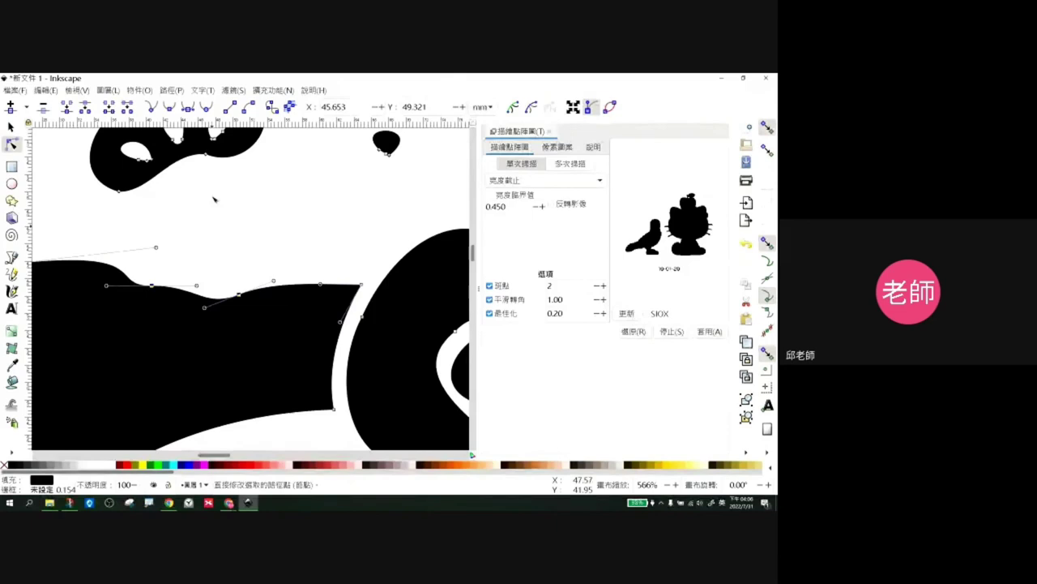
pyautogui.click(207, 108)
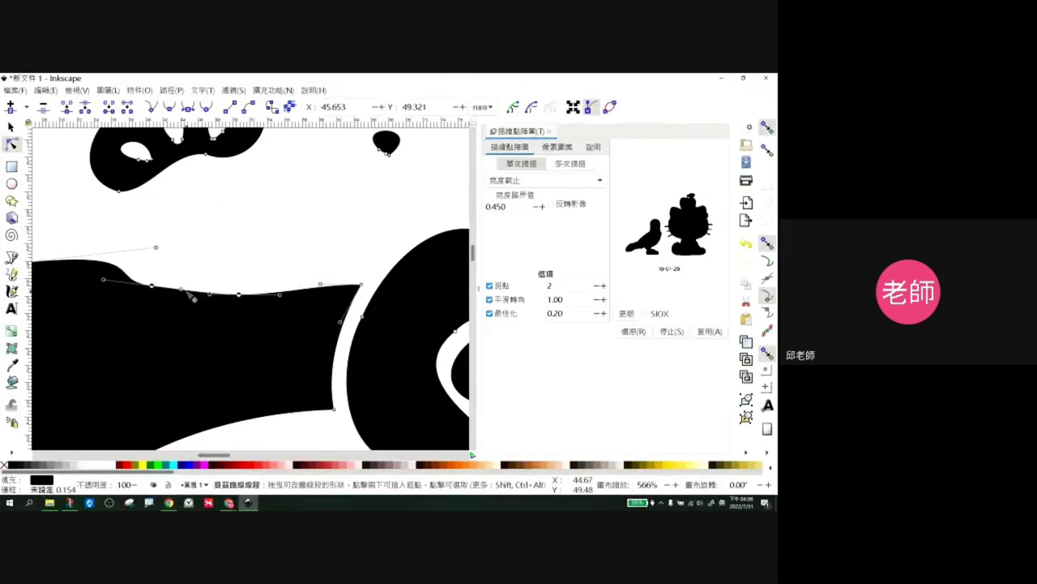
# - Tilt the handles of the node beside the left-hand ear and move it to about X 42.164, Y 47.695 mm
pyautogui.click(106, 282)
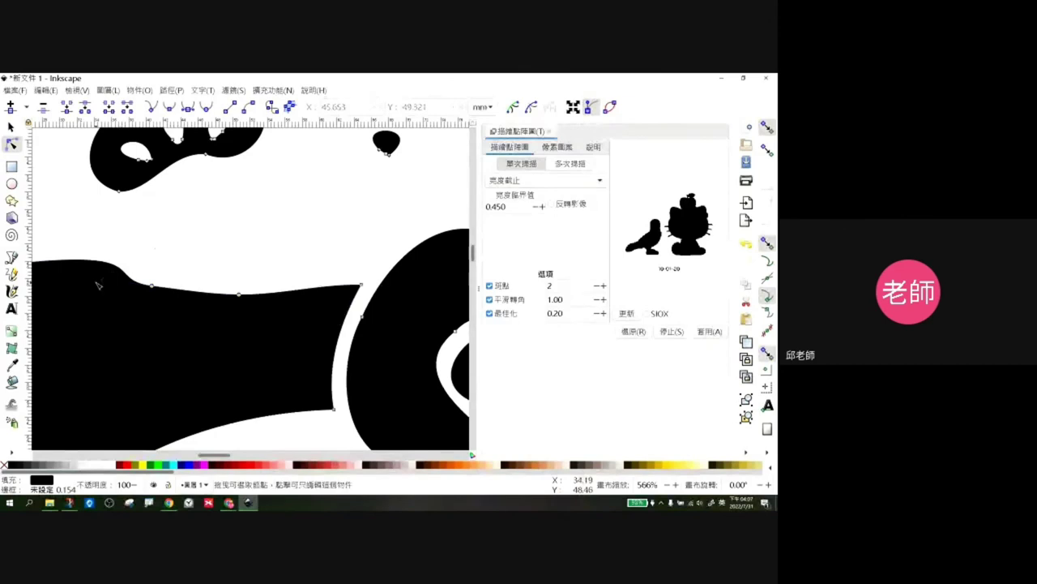
pyautogui.click(152, 285)
pyautogui.moveTo(106, 283); pyautogui.dragTo(126, 270)
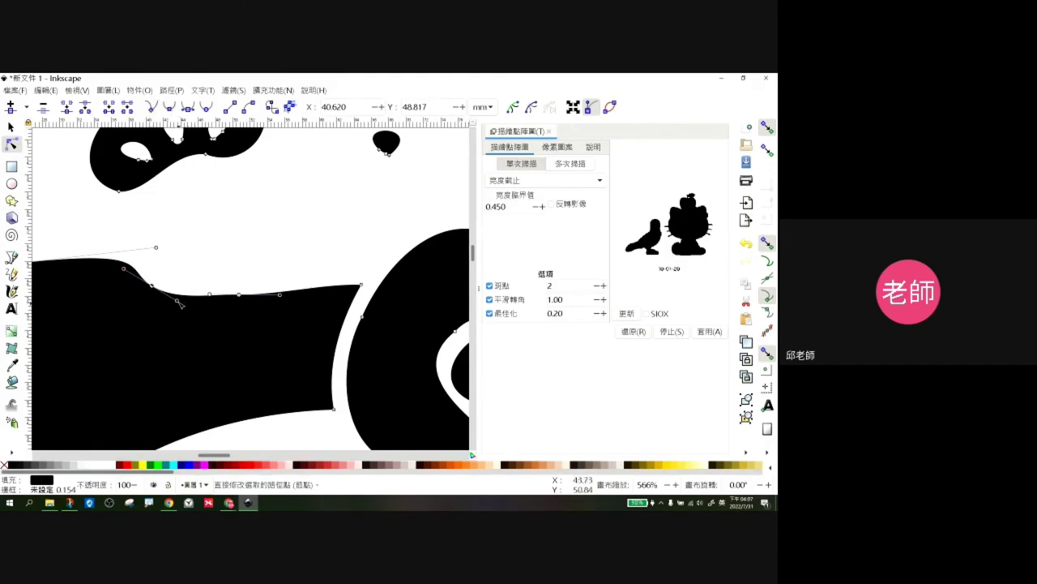
pyautogui.moveTo(179, 303); pyautogui.dragTo(172, 274)
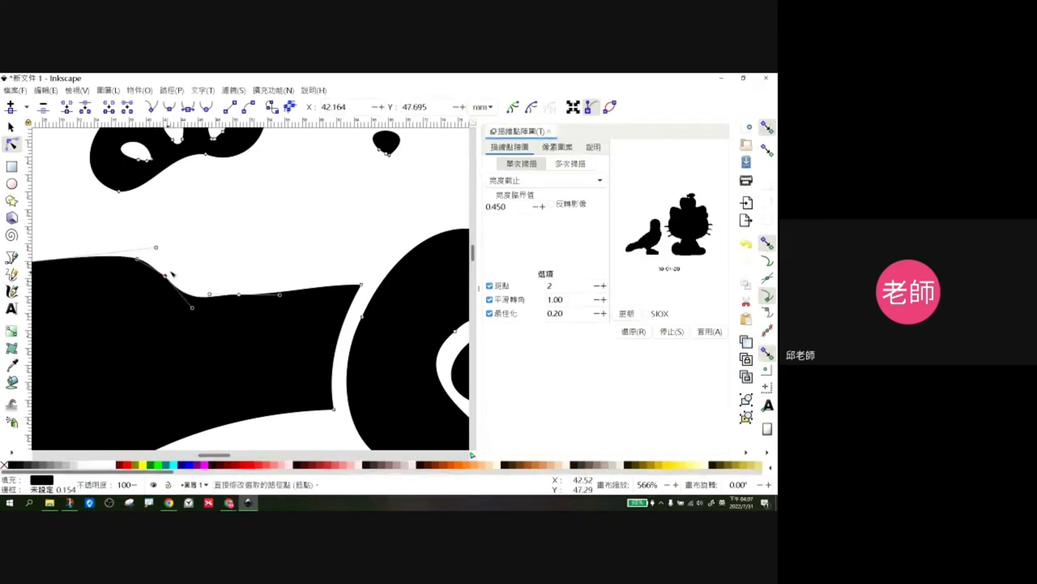
pyautogui.click(213, 258)
# - Bring up the path operations for the whole Hello Kitty path
pyautogui.scroll(-6, 265, 273)
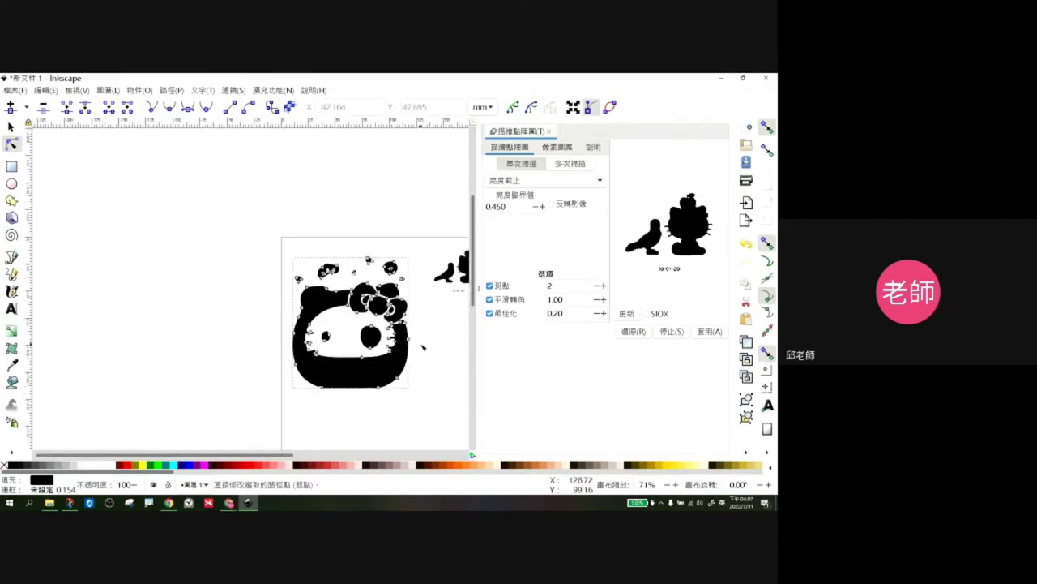
pyautogui.scroll(3, 422, 347)
pyautogui.scroll(-1, 314, 457)
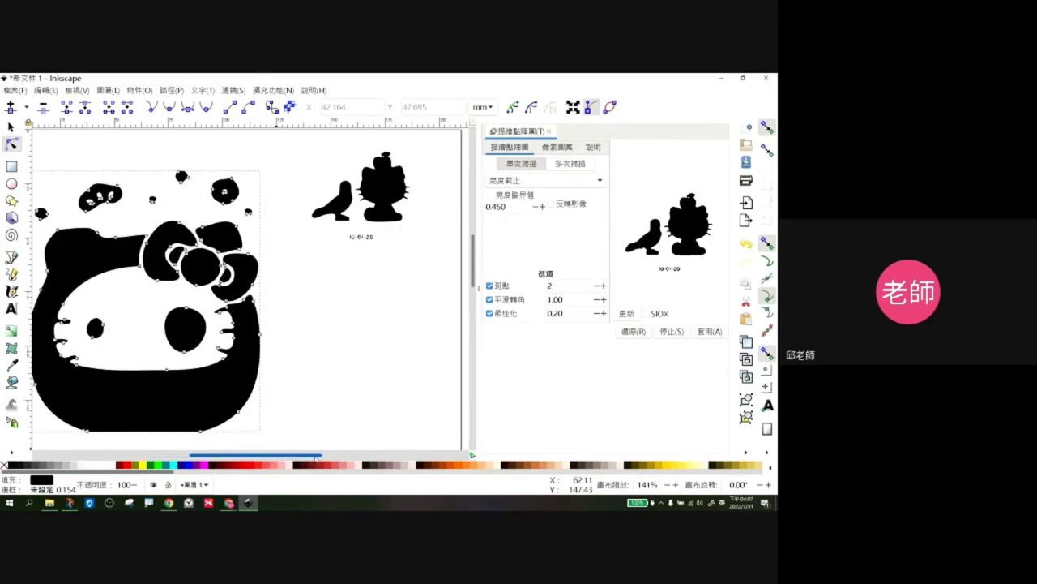
pyautogui.moveTo(315, 457); pyautogui.dragTo(303, 465)
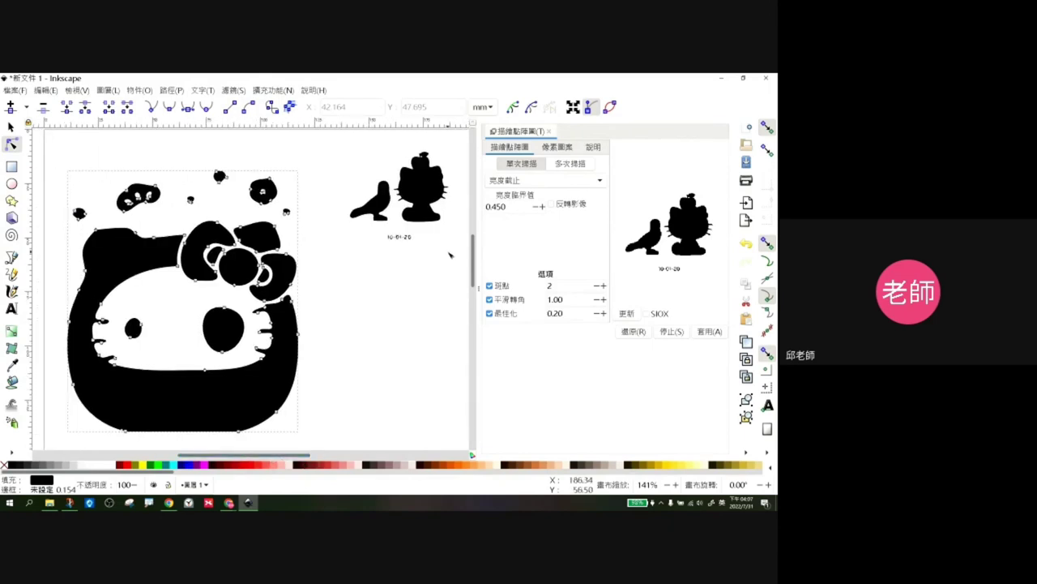
pyautogui.click(172, 90)
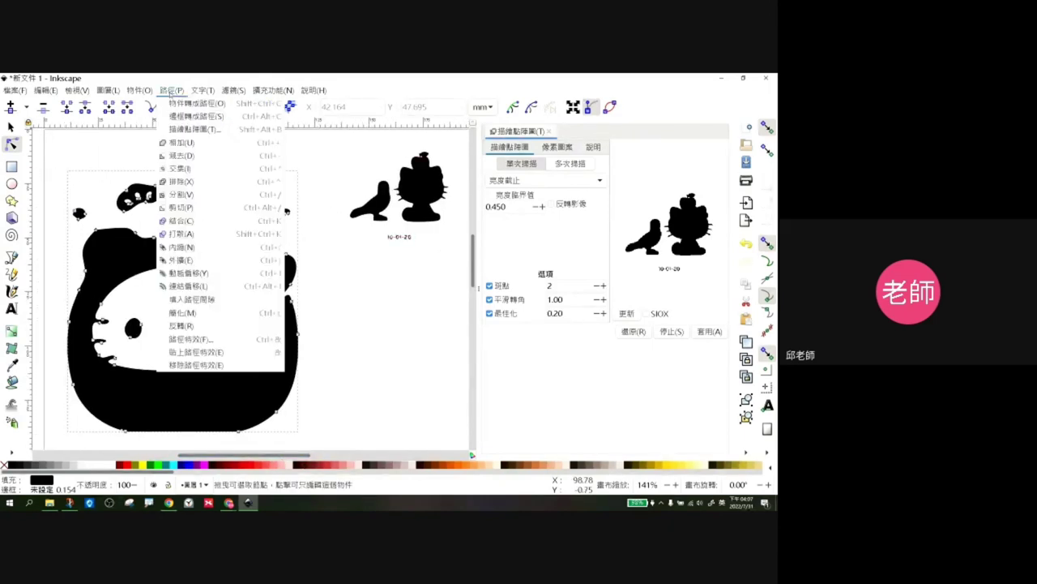